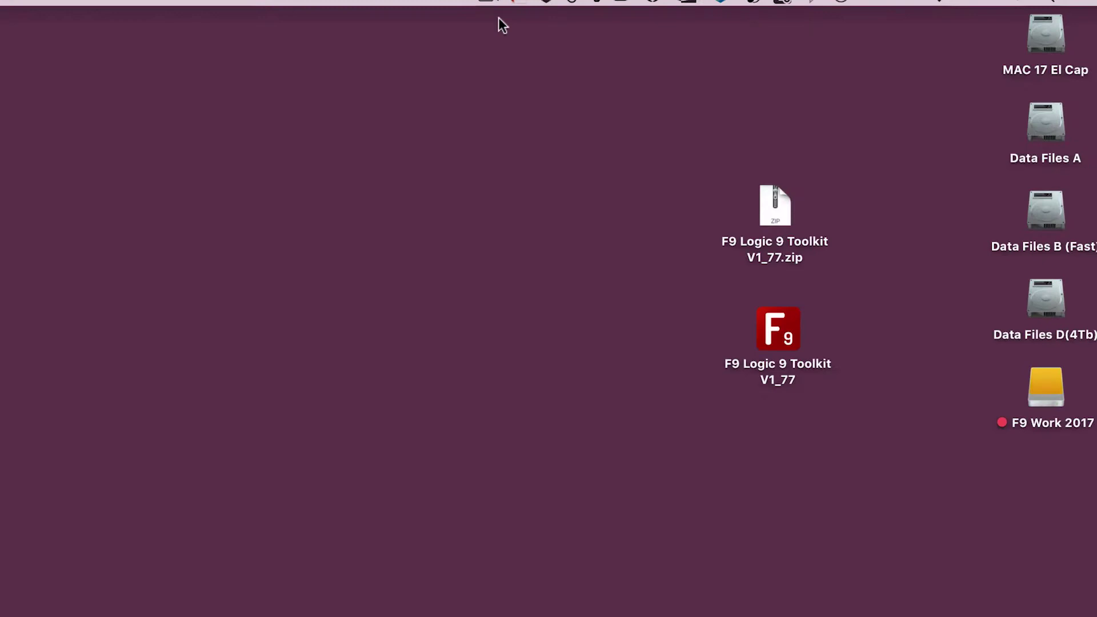
Step: Drag the F9 Logic 9 Toolkit V1_77.zip icon further left on the desktop
drag(666, 276, 563, 277)
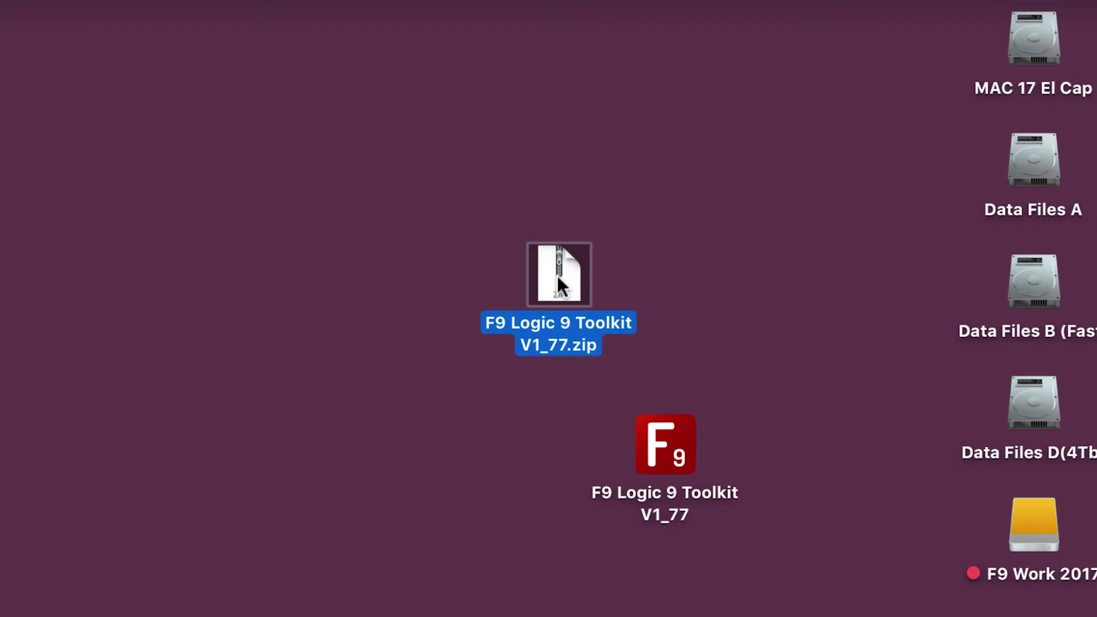
Step: Extract F9 Logic 9 Toolkit V1_77.zip with Archive Utility from its context menu
right_click(558, 283)
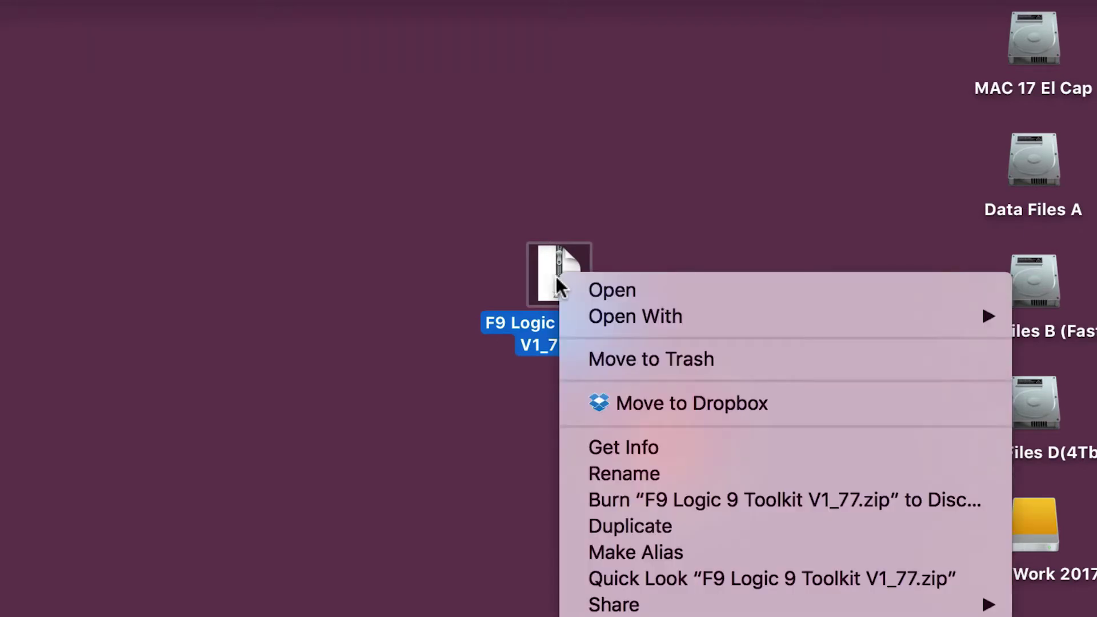
mouse_move(636, 311)
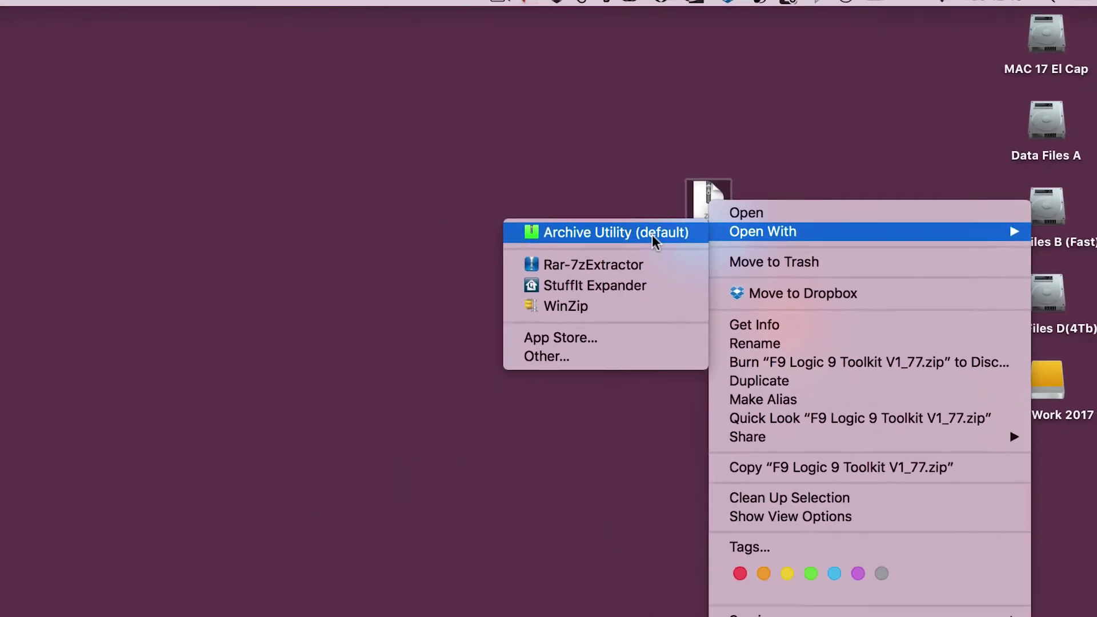
click(605, 256)
Step: In the zip's Info window, make Archive Utility the opener for all zip files
click(833, 138)
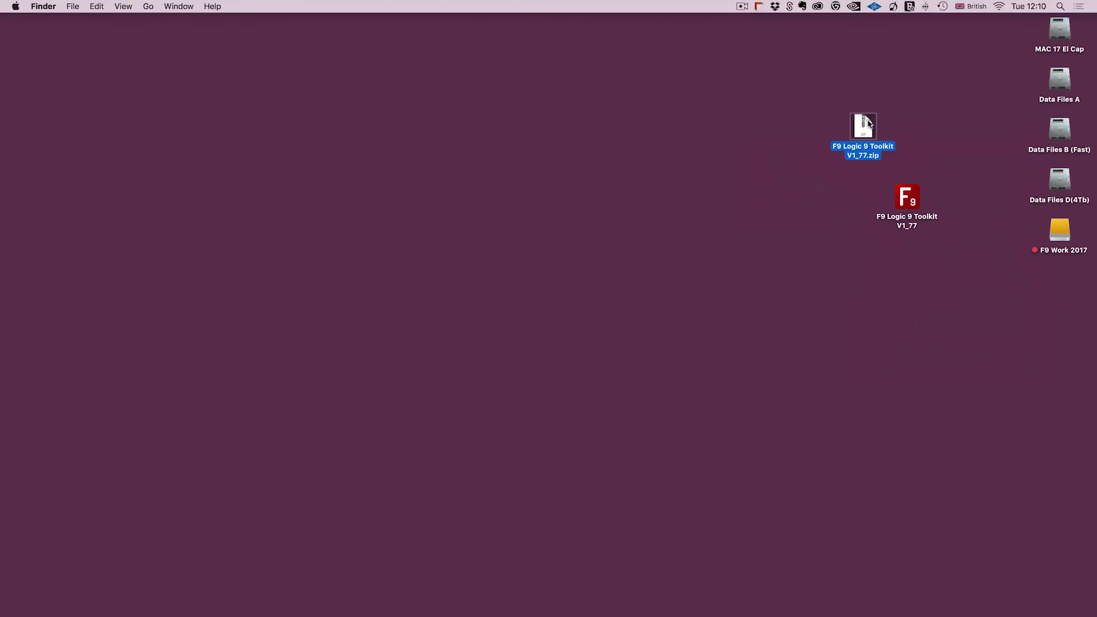
key(super)
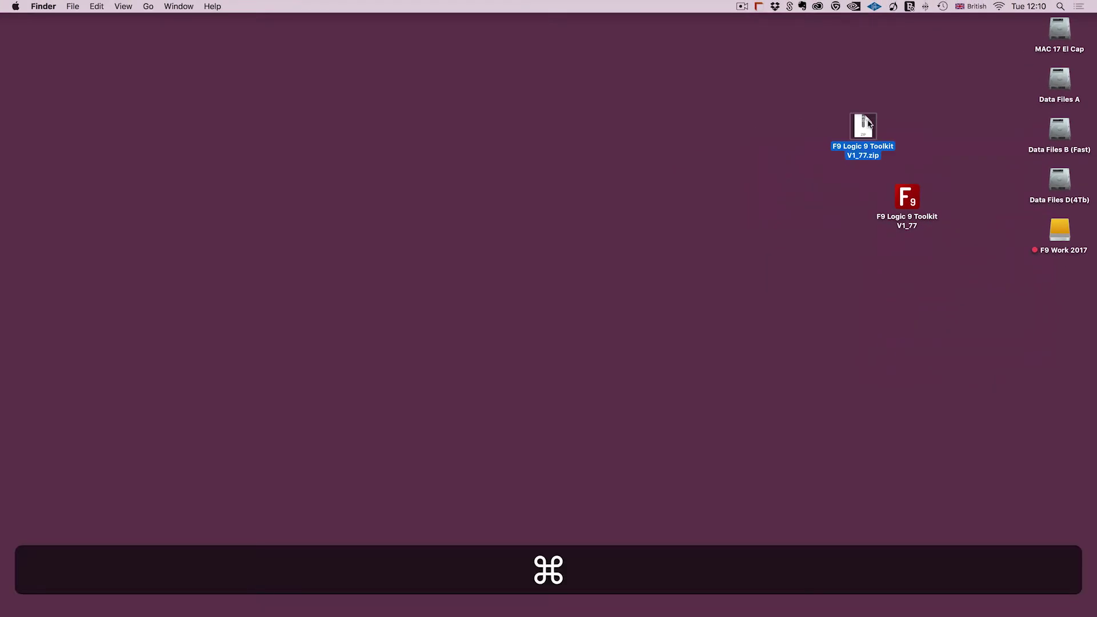
key(super+i)
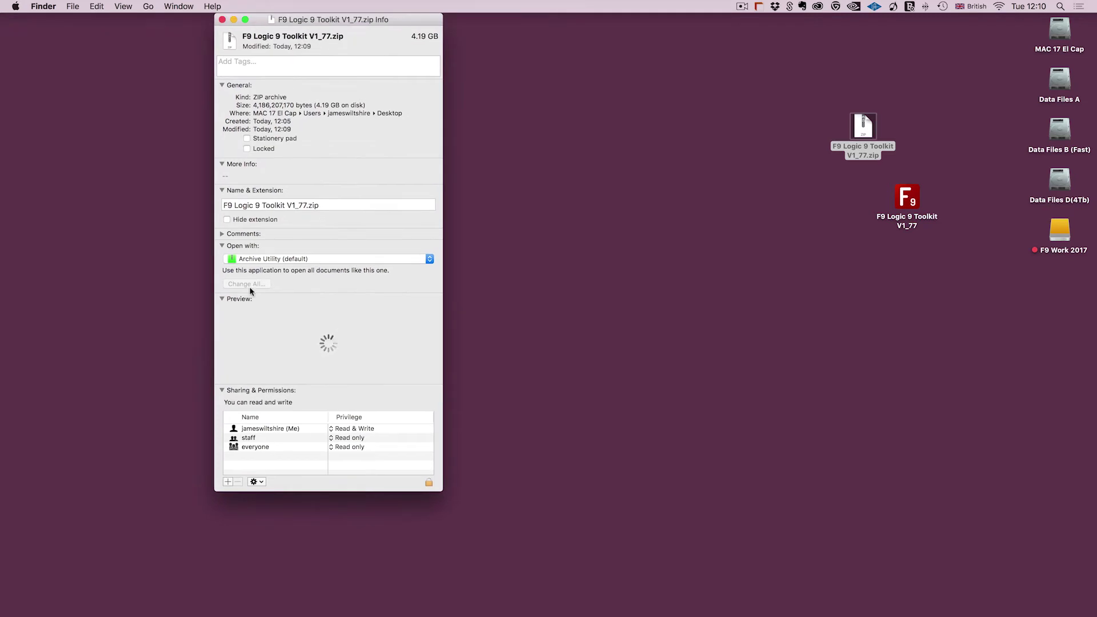
click(257, 259)
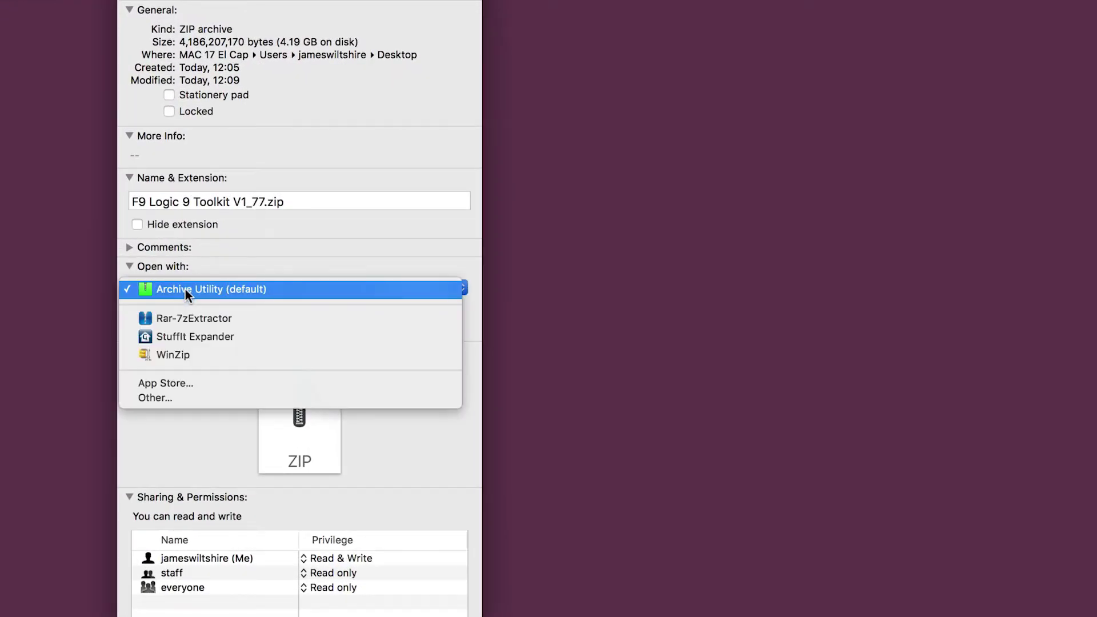
click(194, 290)
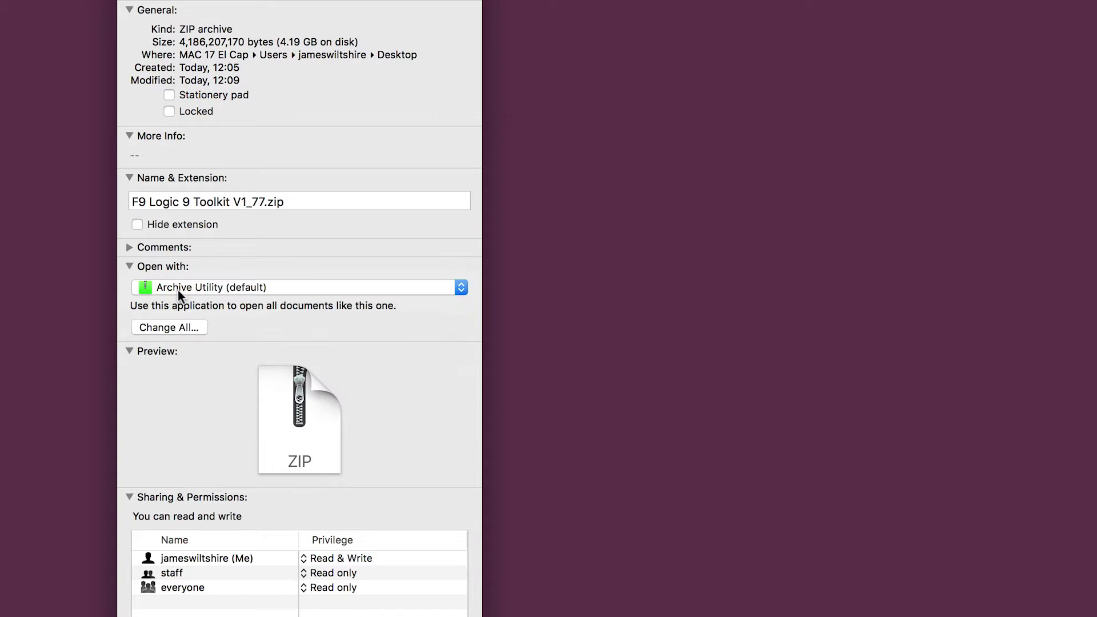
click(168, 327)
click(811, 228)
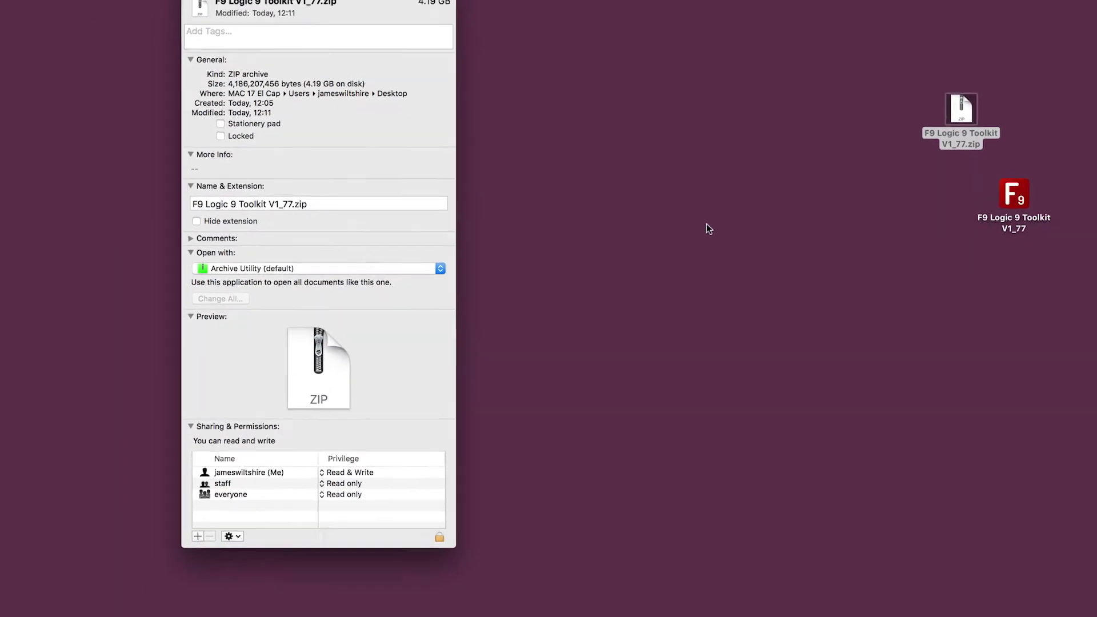
Step: Open the extracted F9 Logic 9 Toolkit V1_77 folder and close the zip's Info window
click(960, 199)
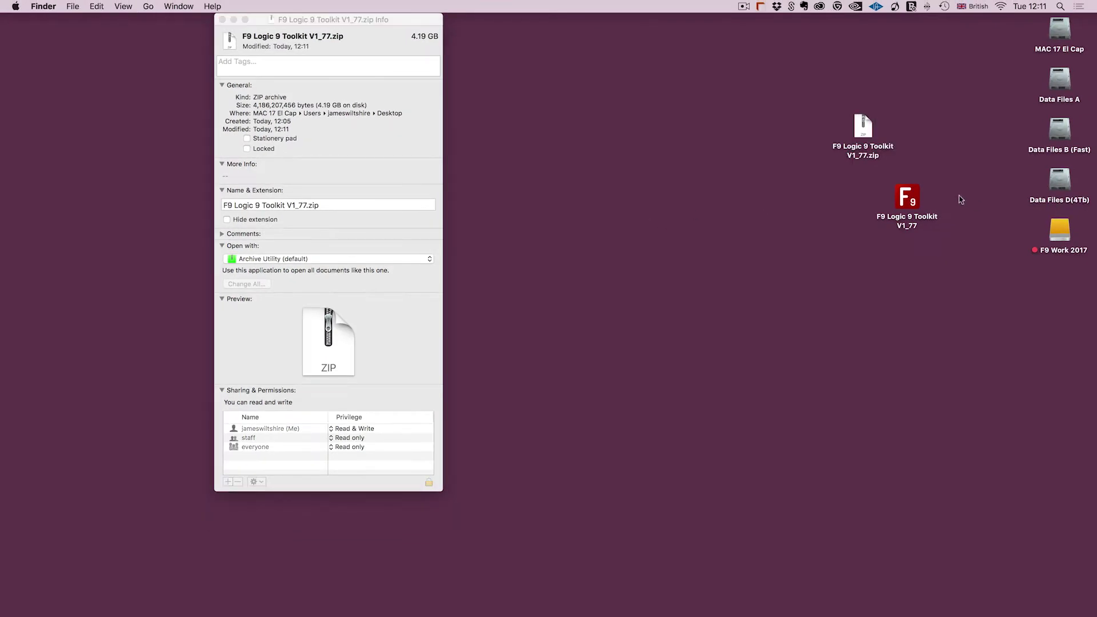
click(906, 197)
double_click(907, 198)
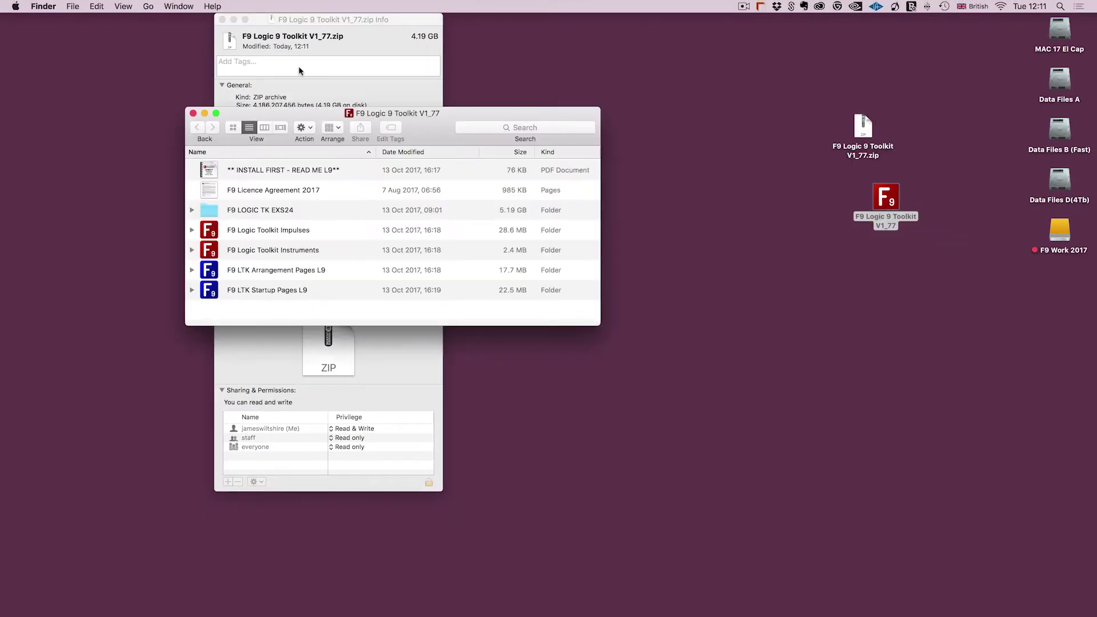
click(222, 20)
drag(403, 117, 420, 67)
Step: Select the F9 LOGIC TK EXS24, Impulses and Instruments folders in the toolkit window
click(280, 160)
shift+click(290, 180)
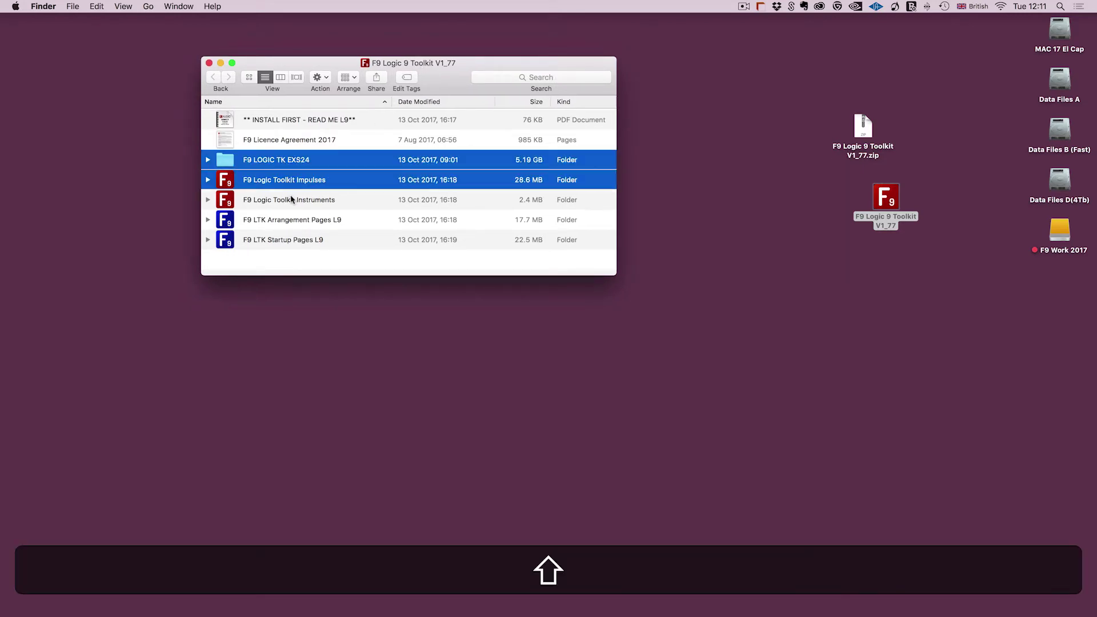
shift+click(291, 199)
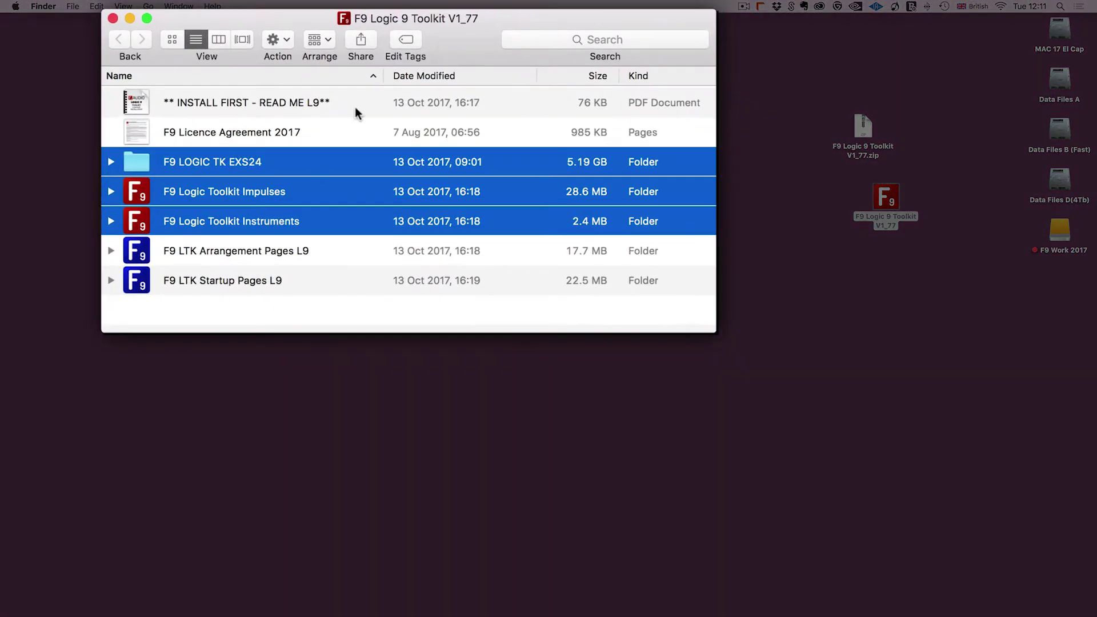
drag(440, 19, 570, 41)
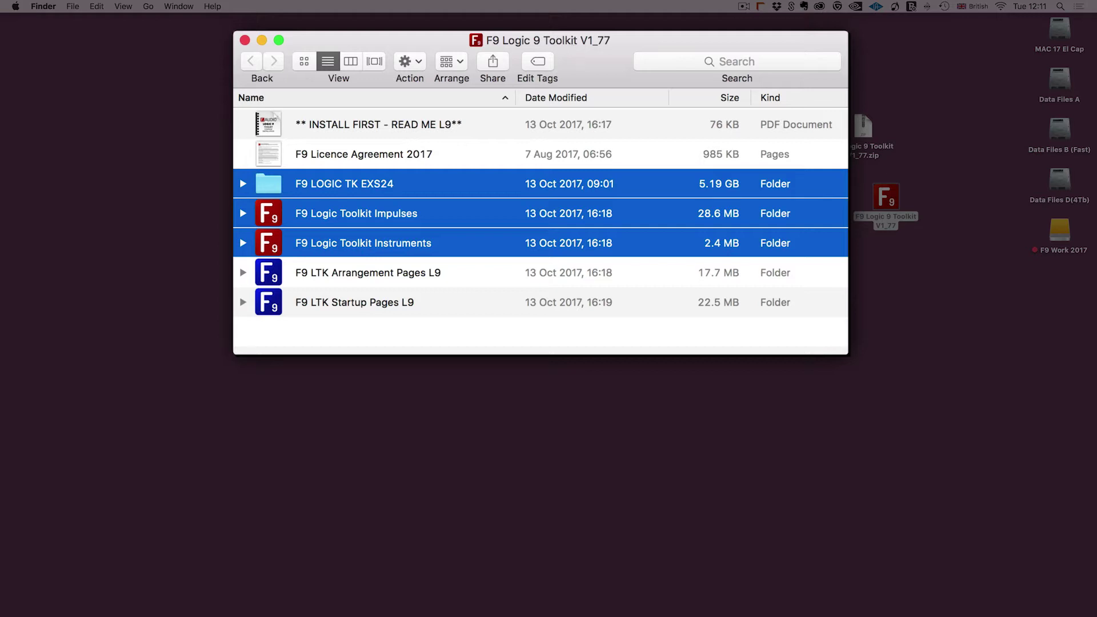
click(148, 7)
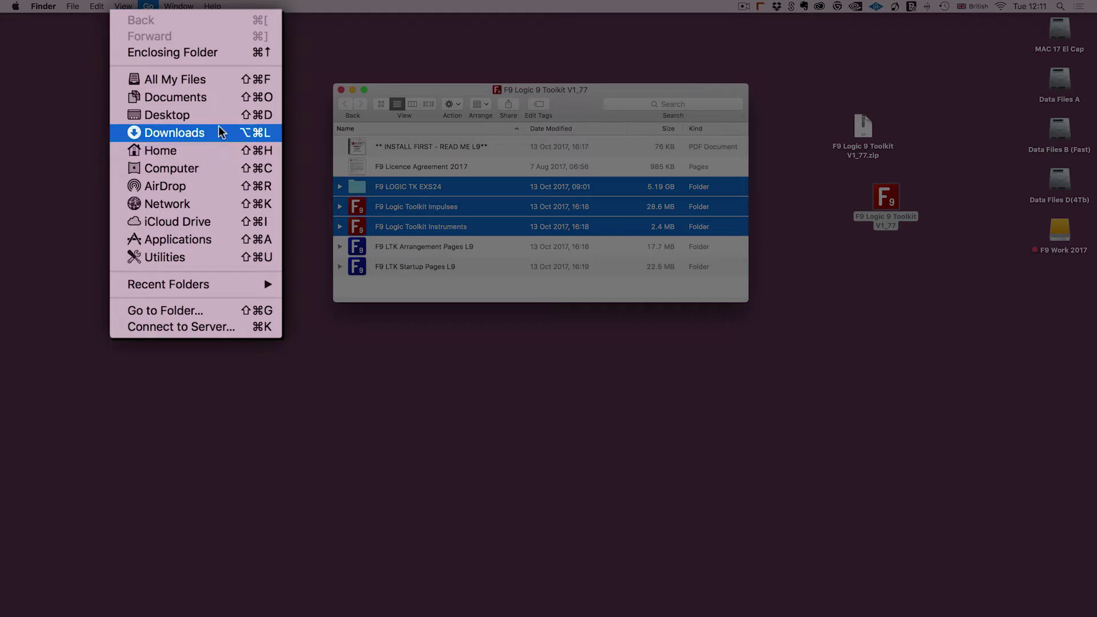
Step: Hold Option in the Go menu to reveal and open the hidden user Library
key(alt)
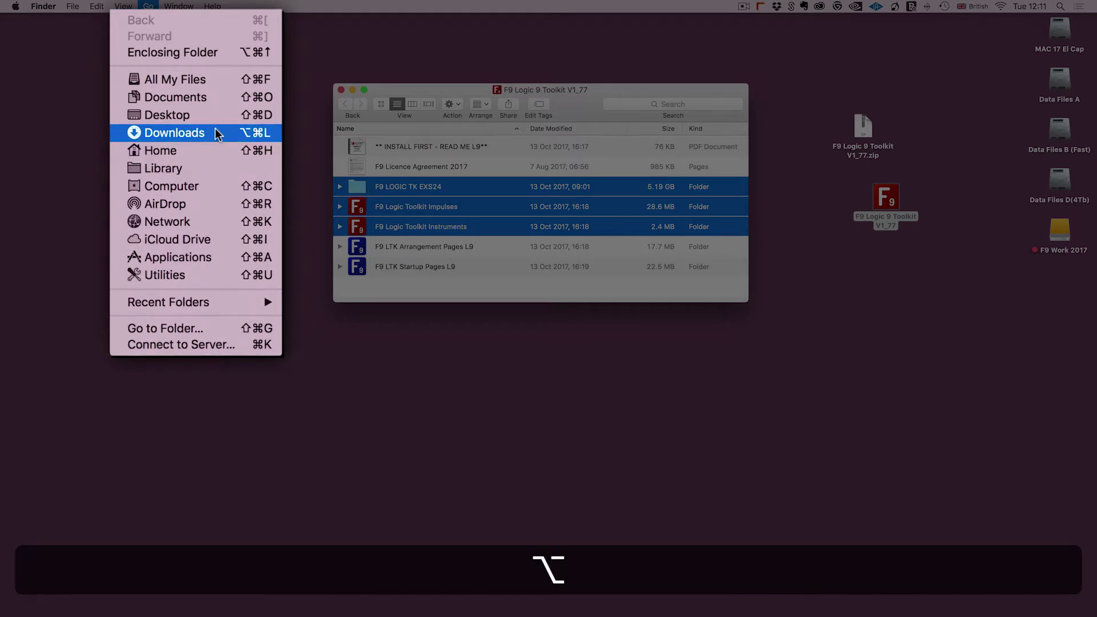
click(171, 170)
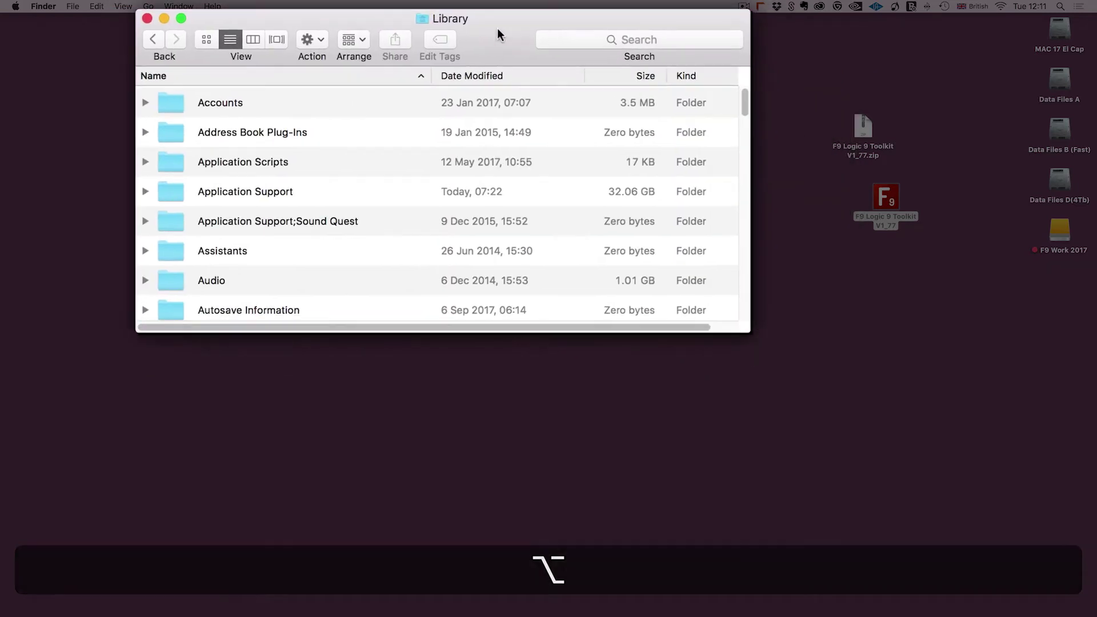
Step: Navigate Library to Application Support > Logic > Sampler Instruments
double_click(745, 328)
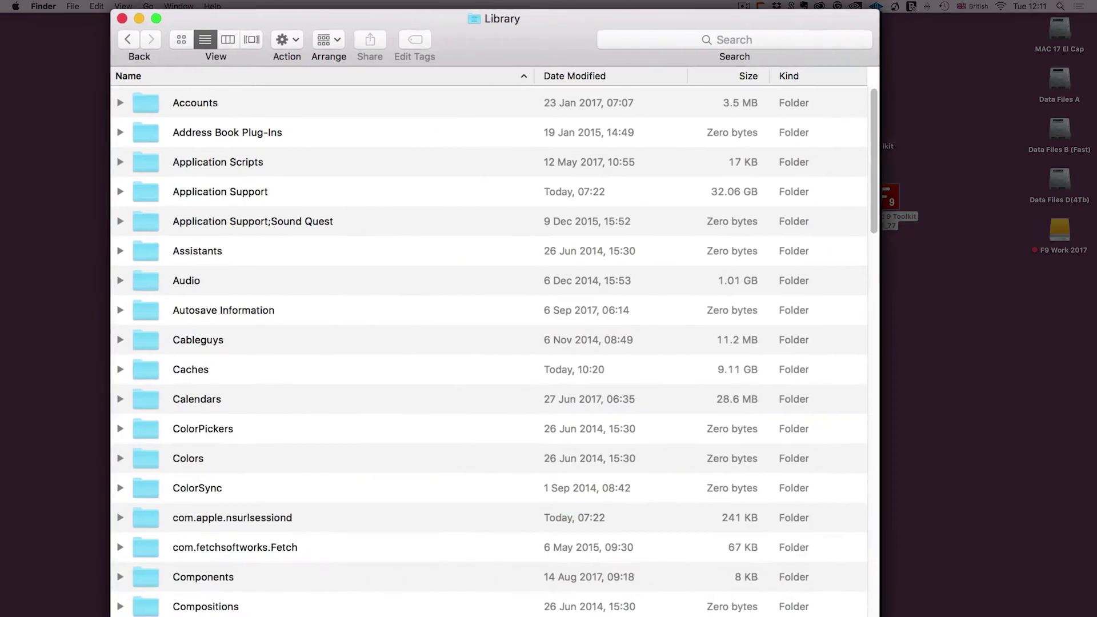
drag(467, 50, 370, 50)
click(107, 194)
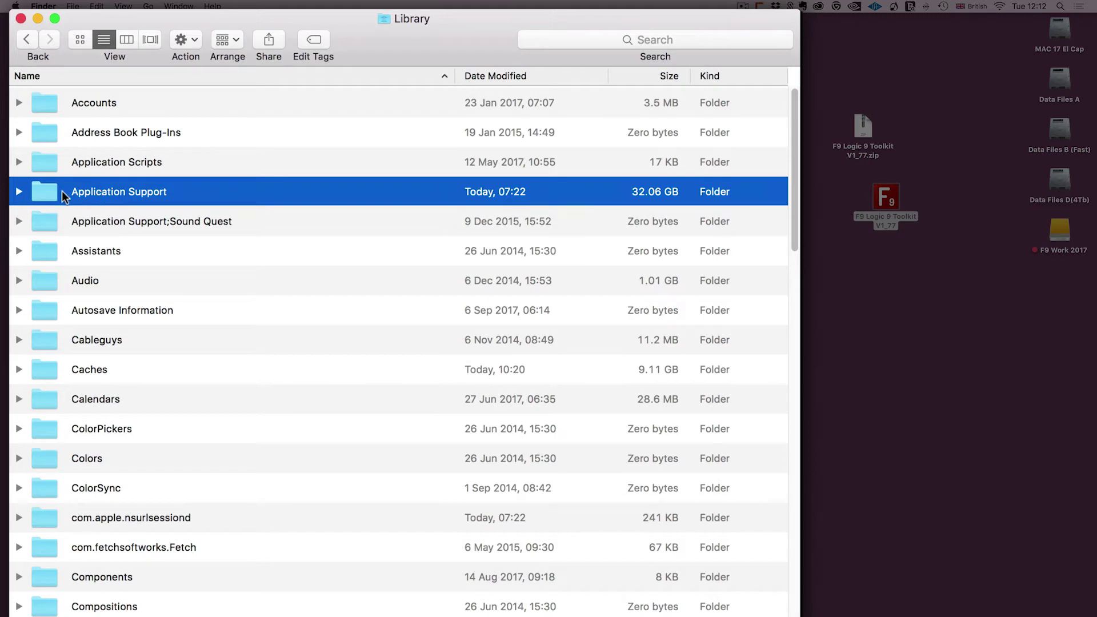
double_click(40, 190)
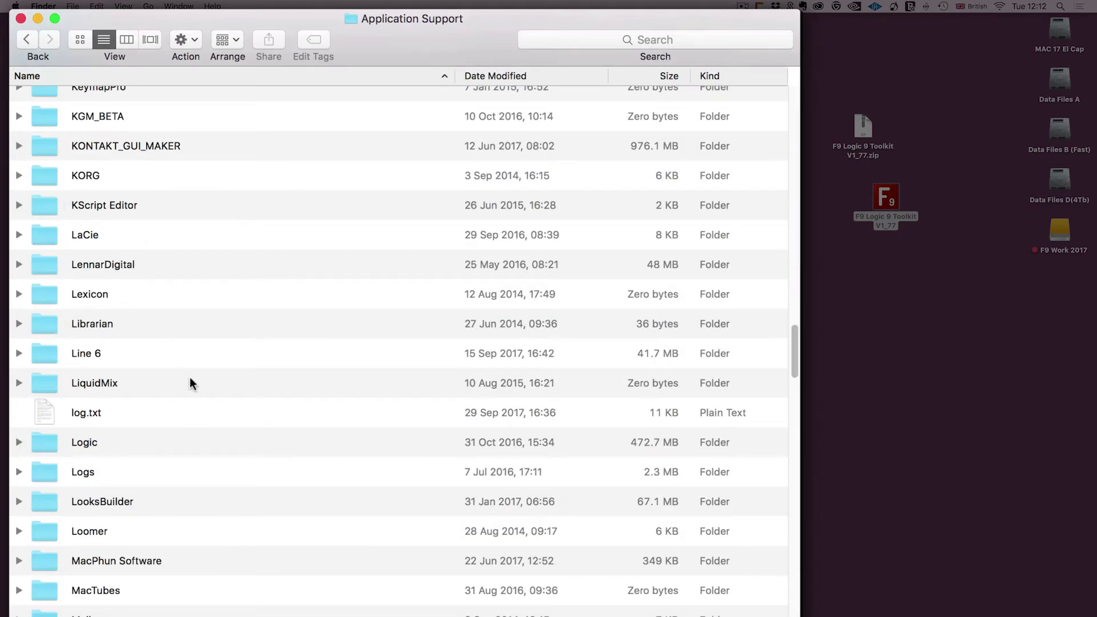
scroll(98, 413, down, 1)
click(82, 414)
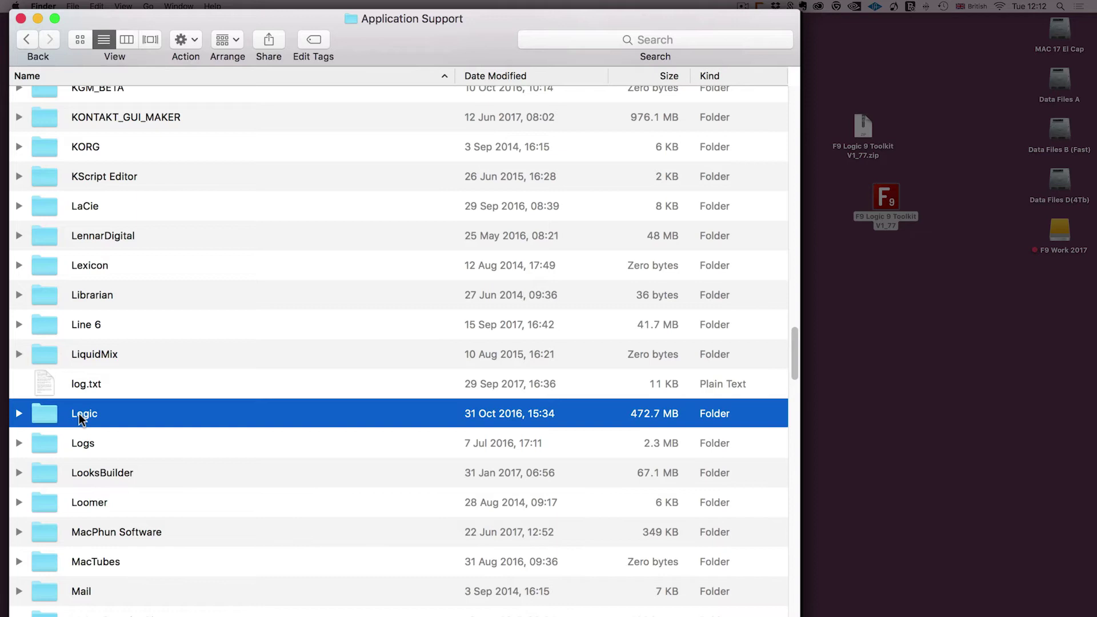
double_click(83, 415)
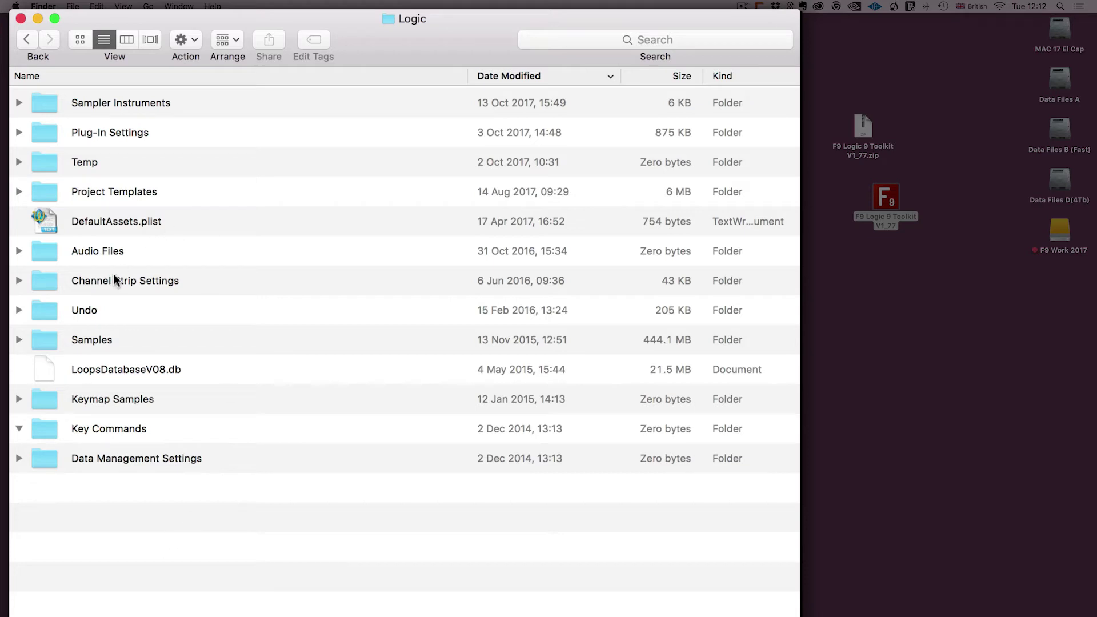
double_click(115, 102)
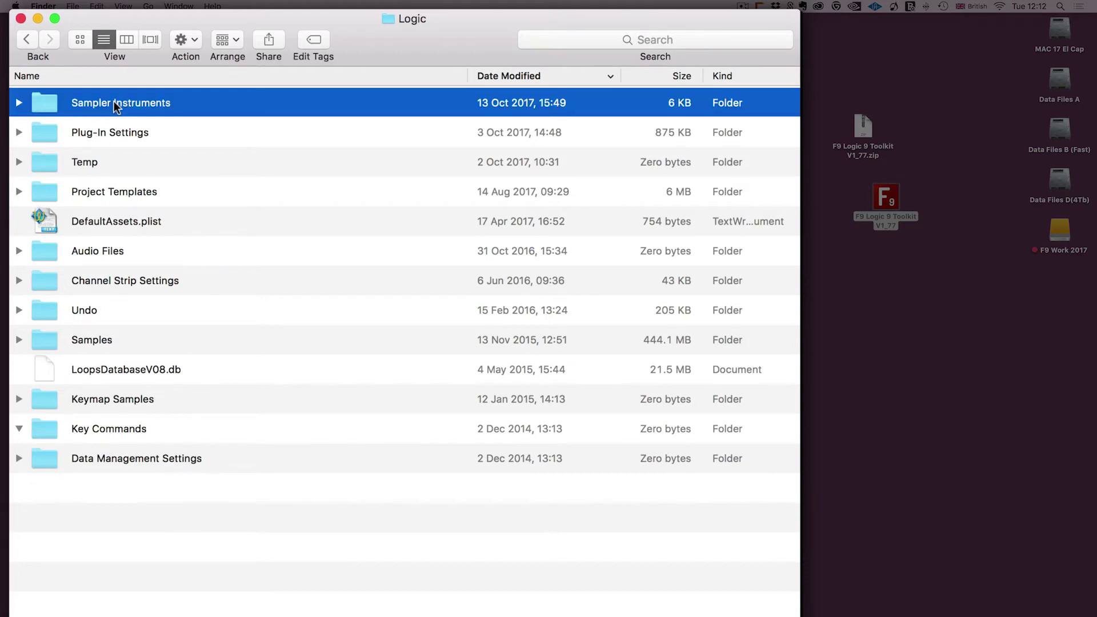
Step: Drag F9 LOGIC TK EXS24 from a second toolkit window into Sampler Instruments
double_click(886, 197)
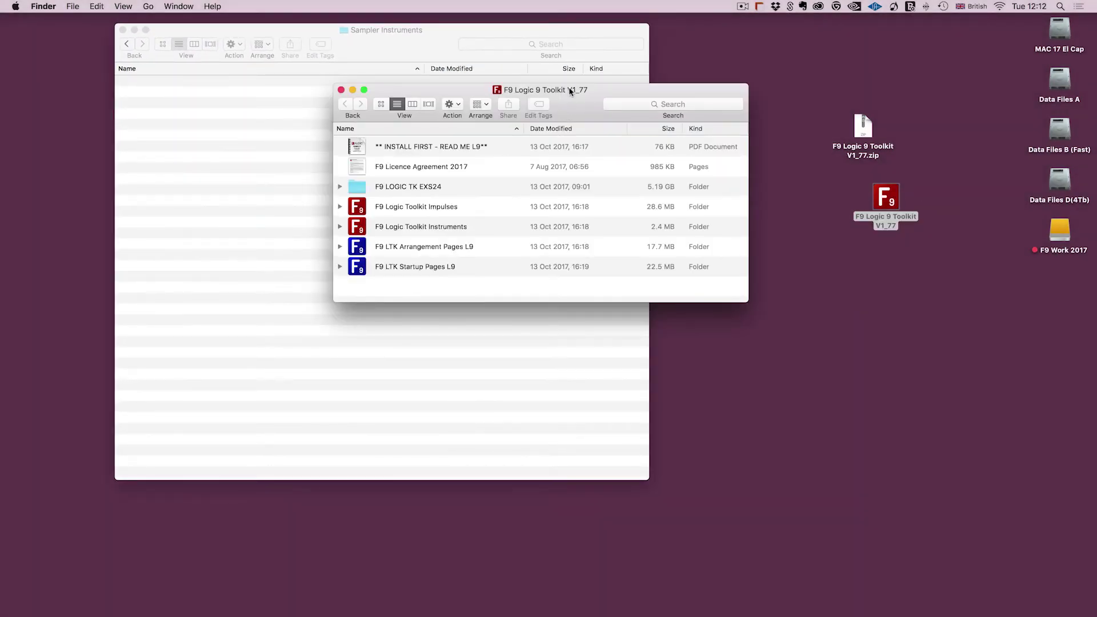
drag(567, 115, 907, 100)
click(749, 174)
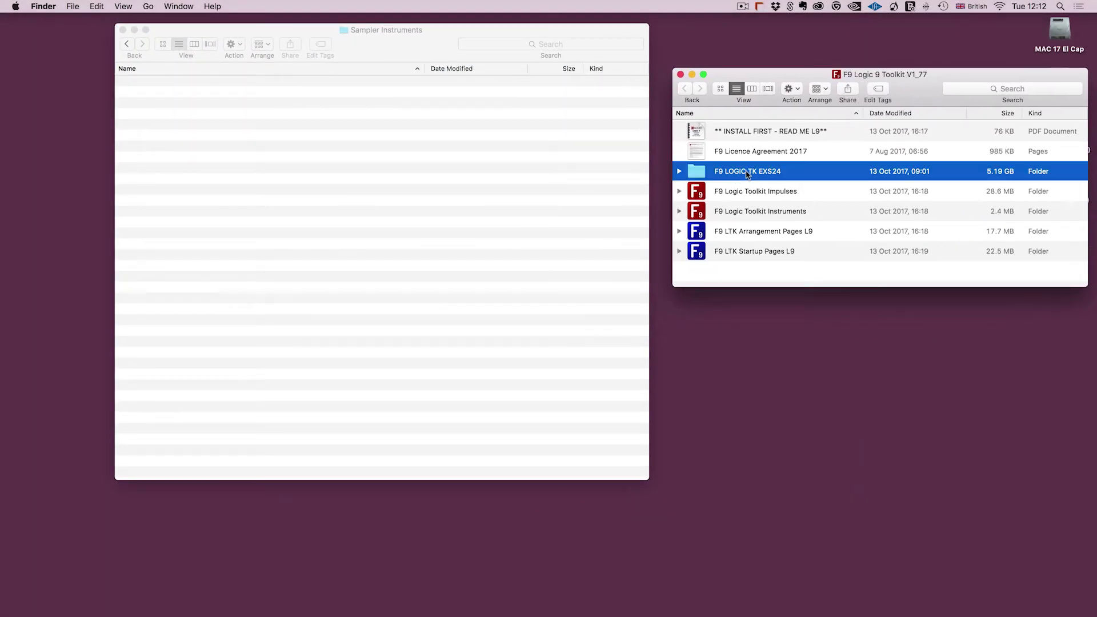
drag(761, 173, 343, 180)
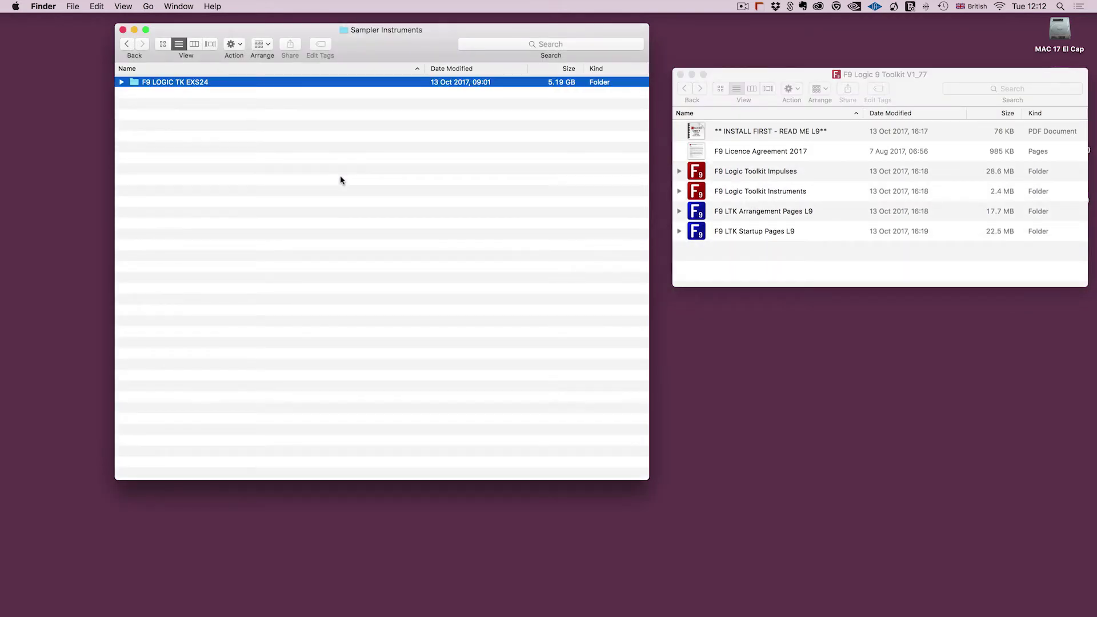
Step: Go back to the Logic folder and open Channel Strip Settings > Instrument
click(125, 44)
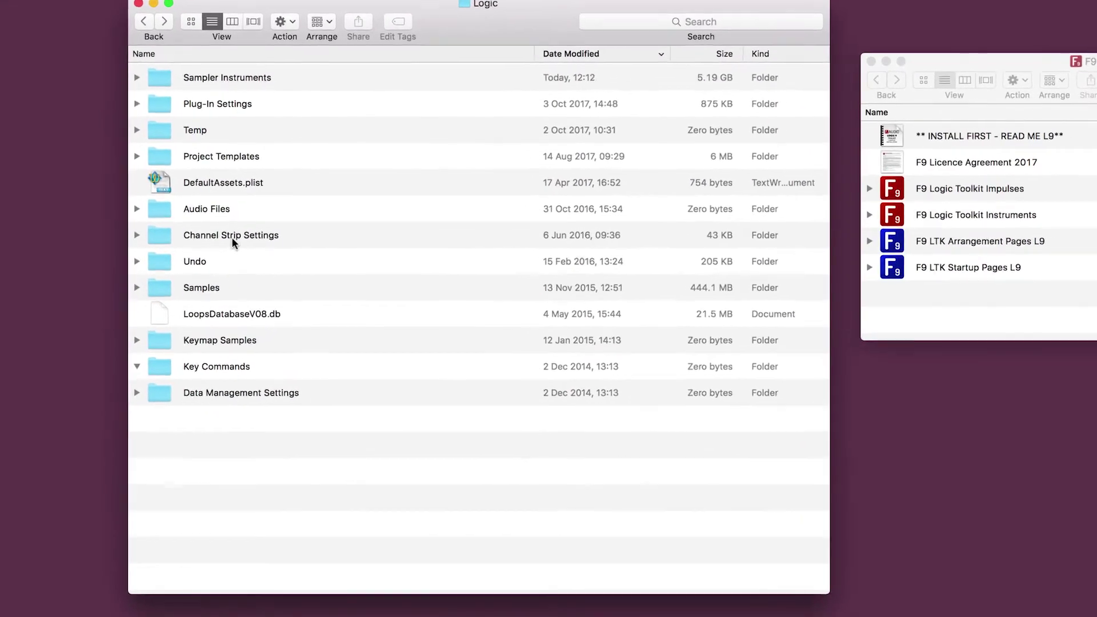
click(231, 237)
click(137, 235)
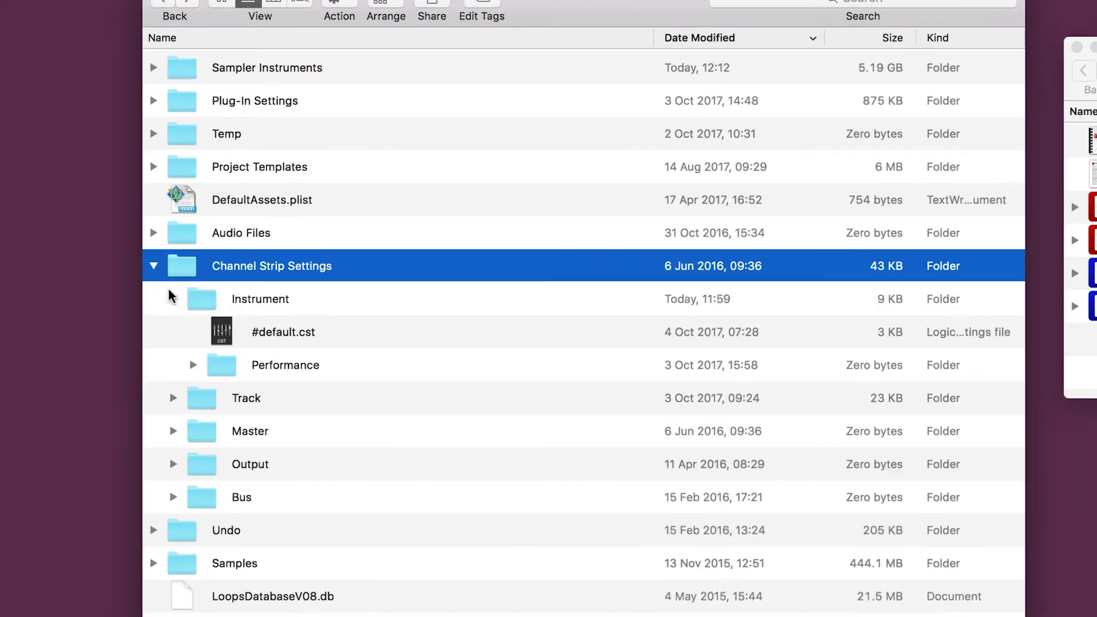
click(172, 300)
click(241, 309)
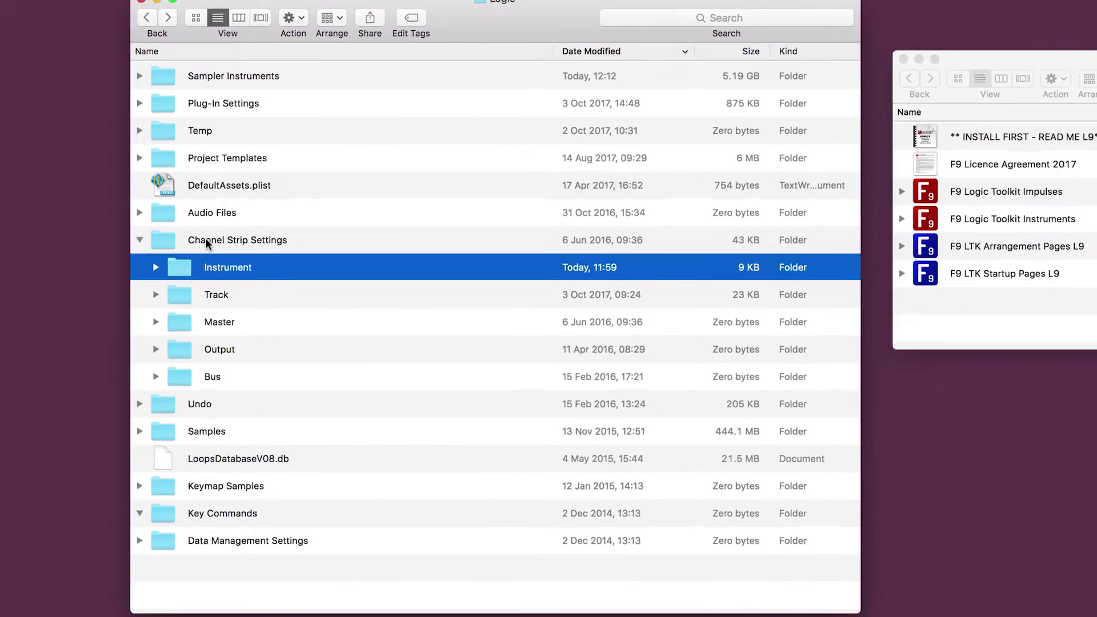
click(232, 269)
double_click(174, 227)
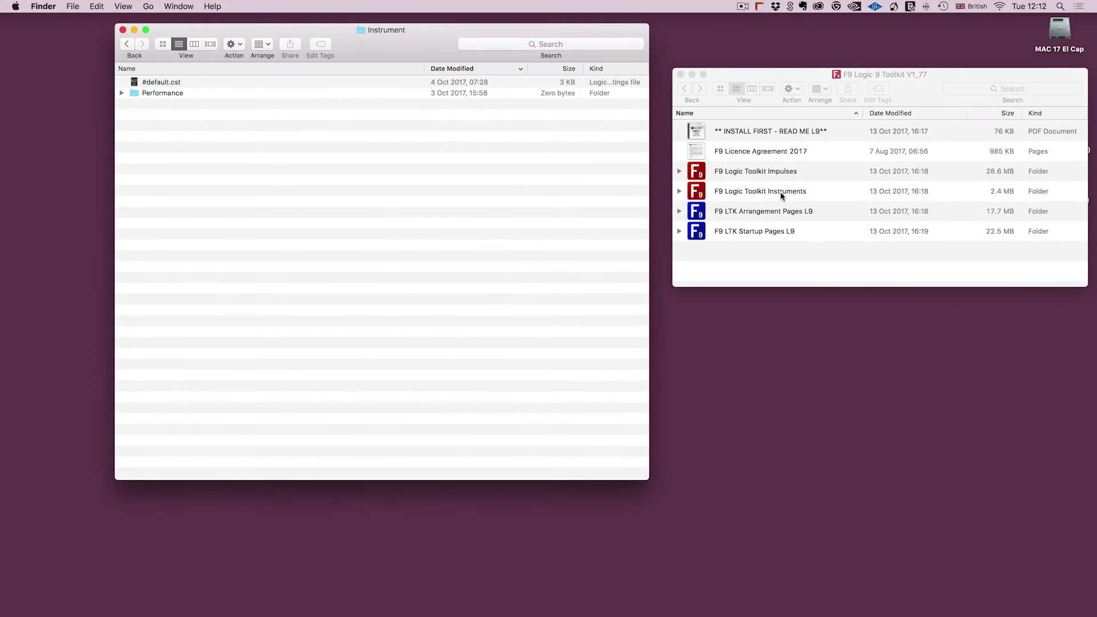
Step: Drag F9 Logic Toolkit Instruments from the toolkit window into the Instrument folder
click(778, 196)
click(768, 194)
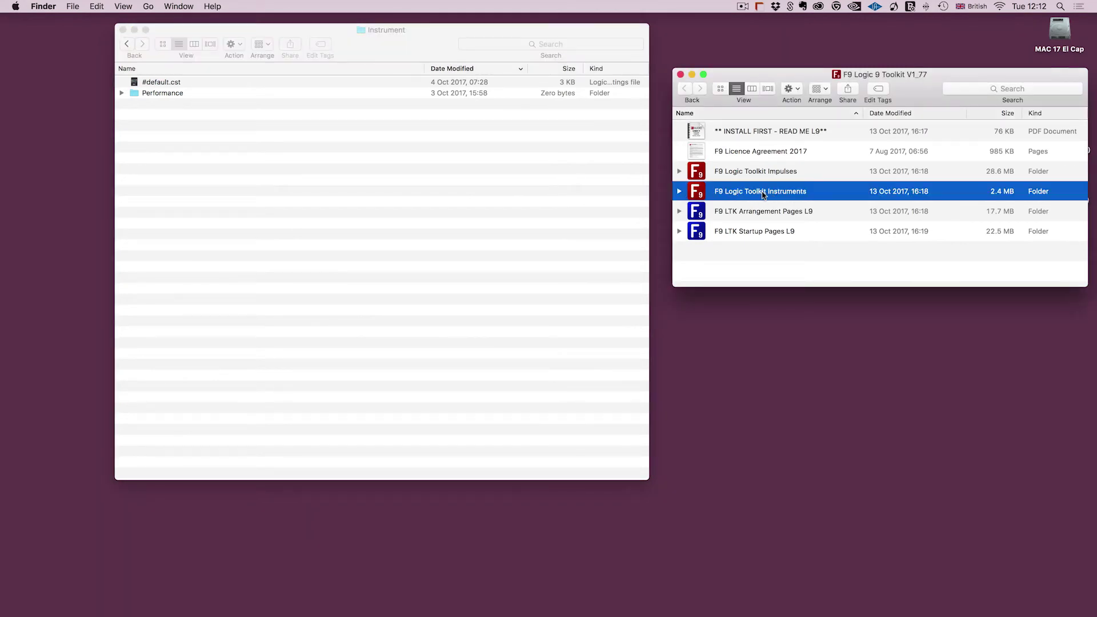
drag(769, 195, 296, 179)
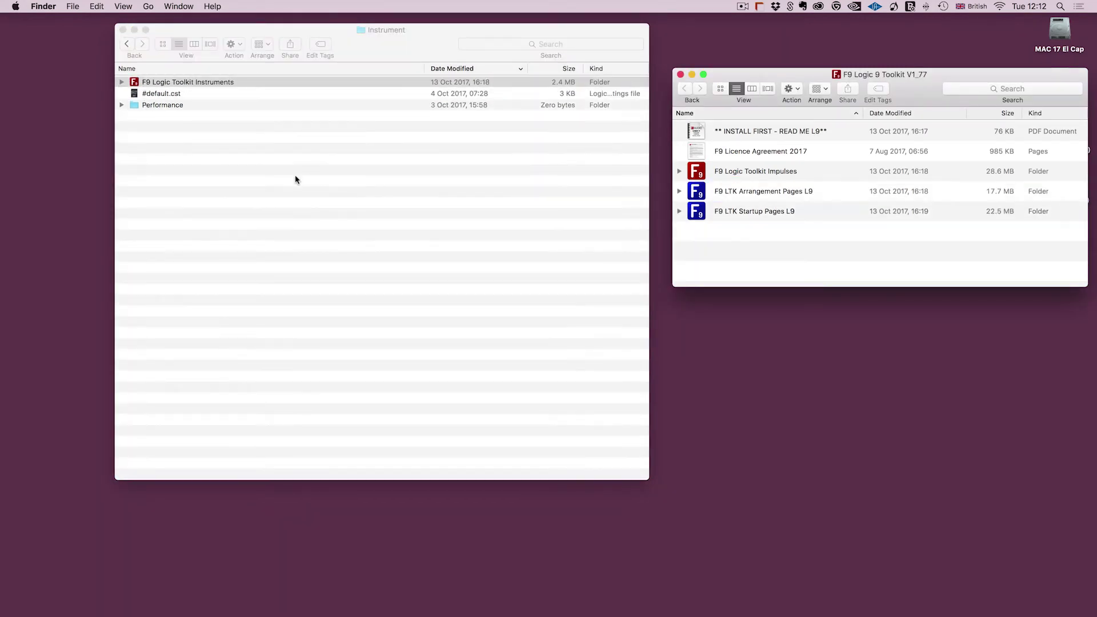
click(736, 173)
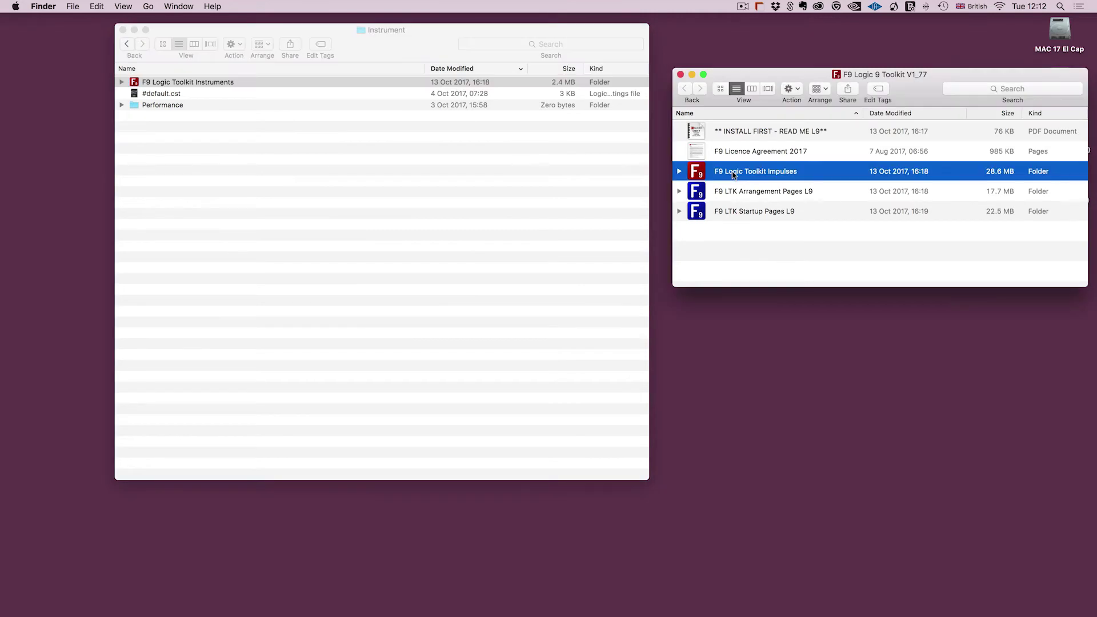
Step: Close the Instrument window and open MAC 17 El Cap > Library > Audio > Impulse Responses
click(122, 31)
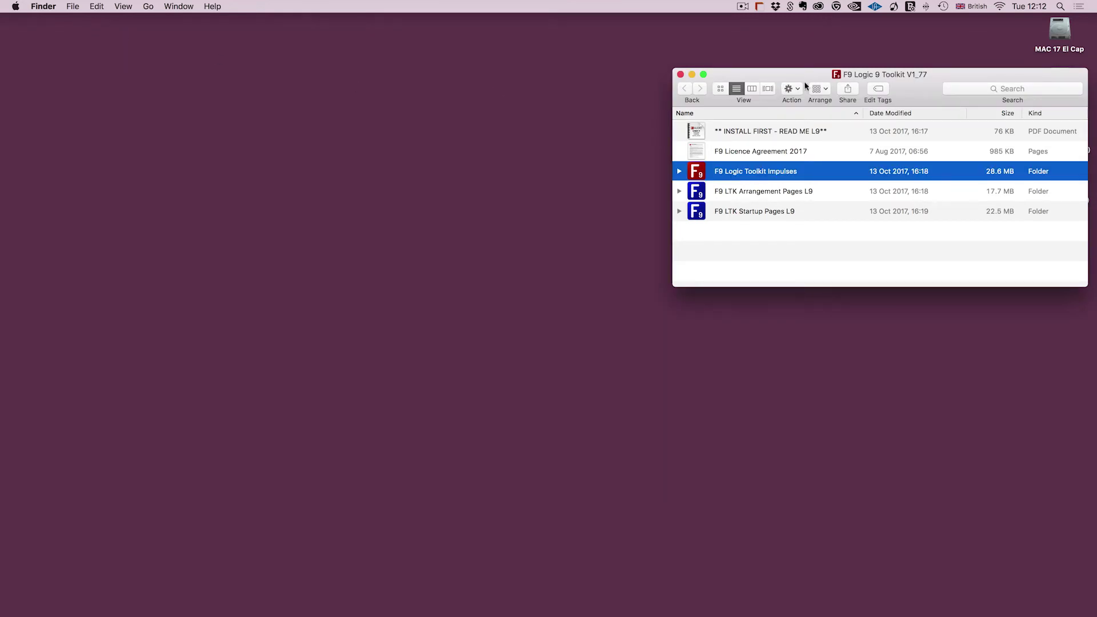
drag(916, 76, 886, 77)
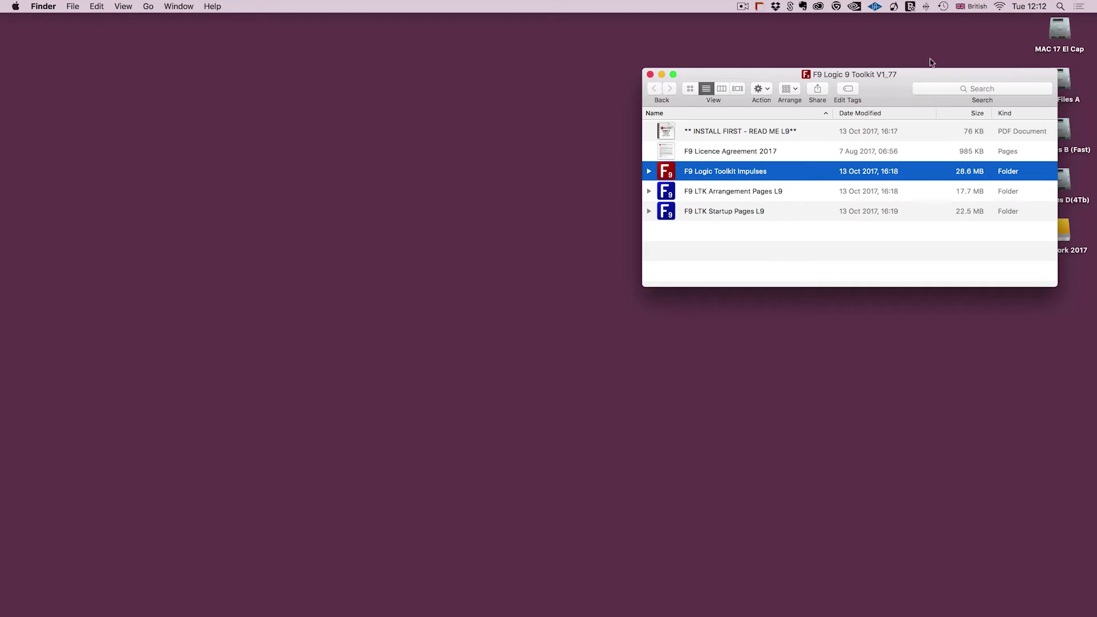
double_click(1069, 28)
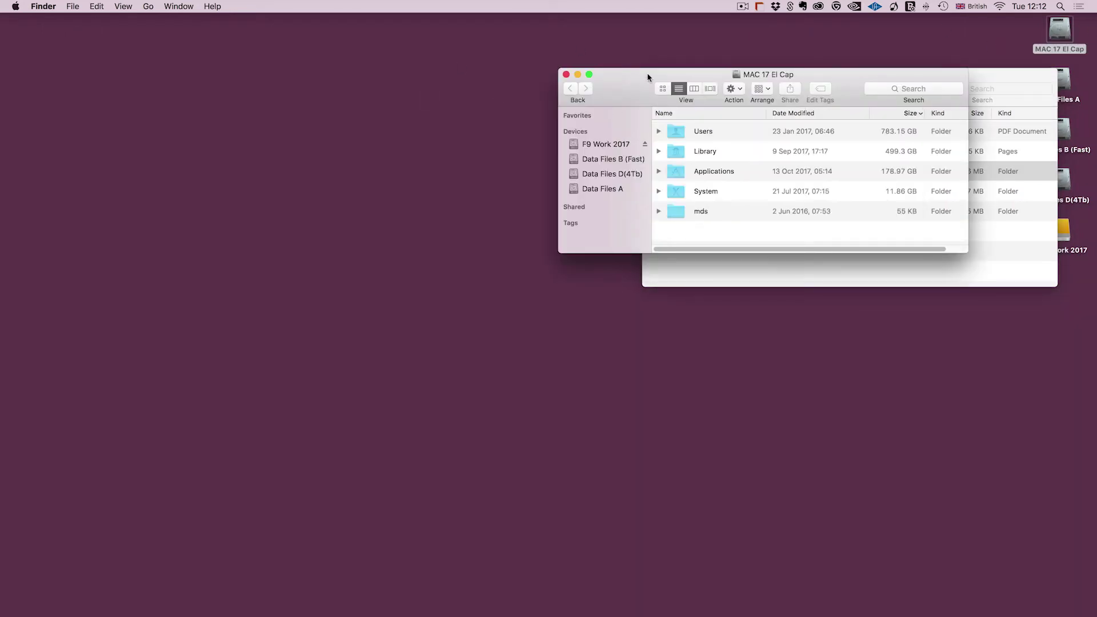
drag(649, 76, 343, 76)
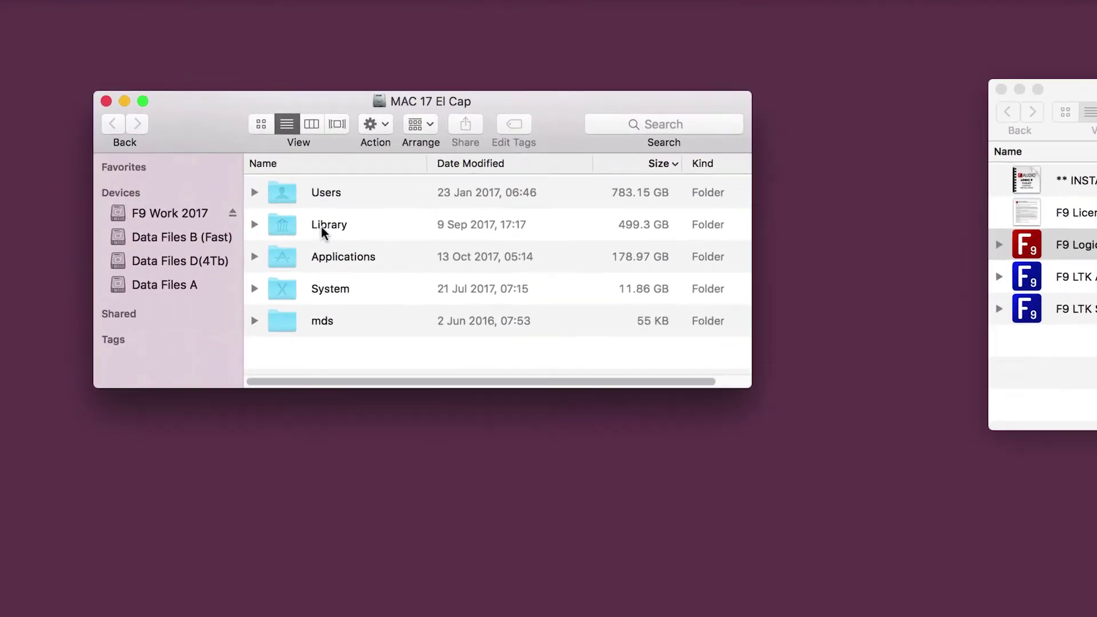
click(321, 228)
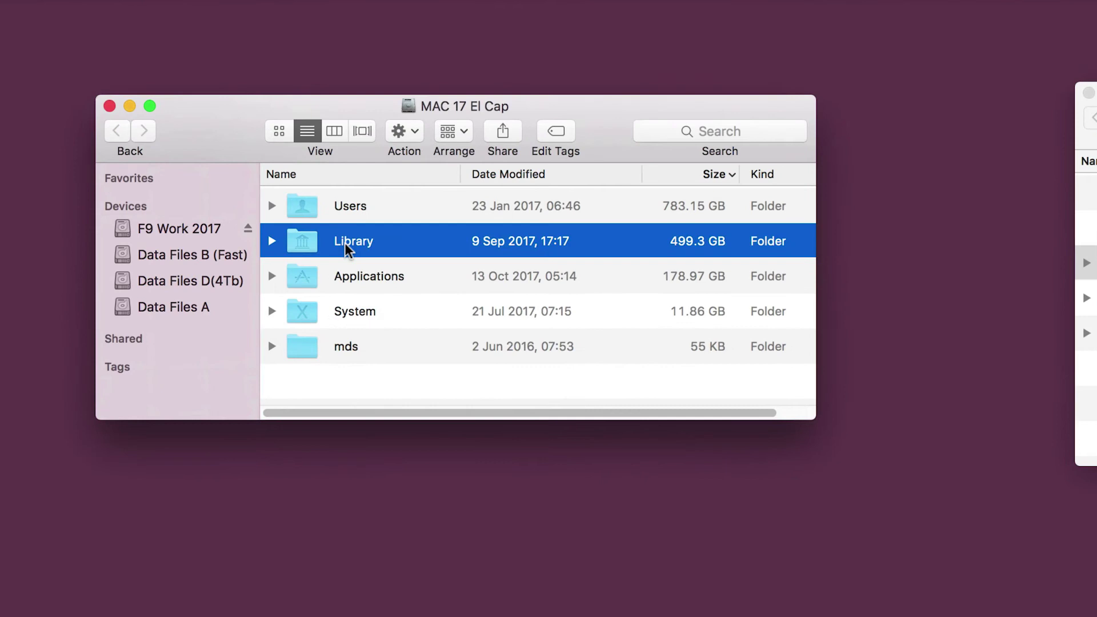
double_click(345, 242)
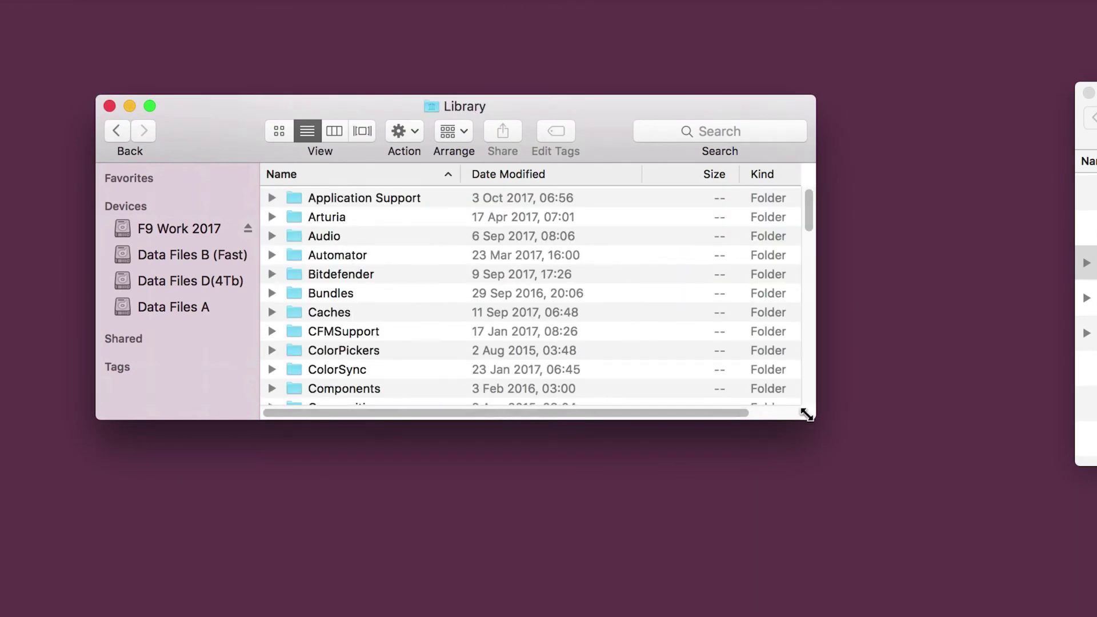
drag(814, 417, 851, 526)
click(313, 236)
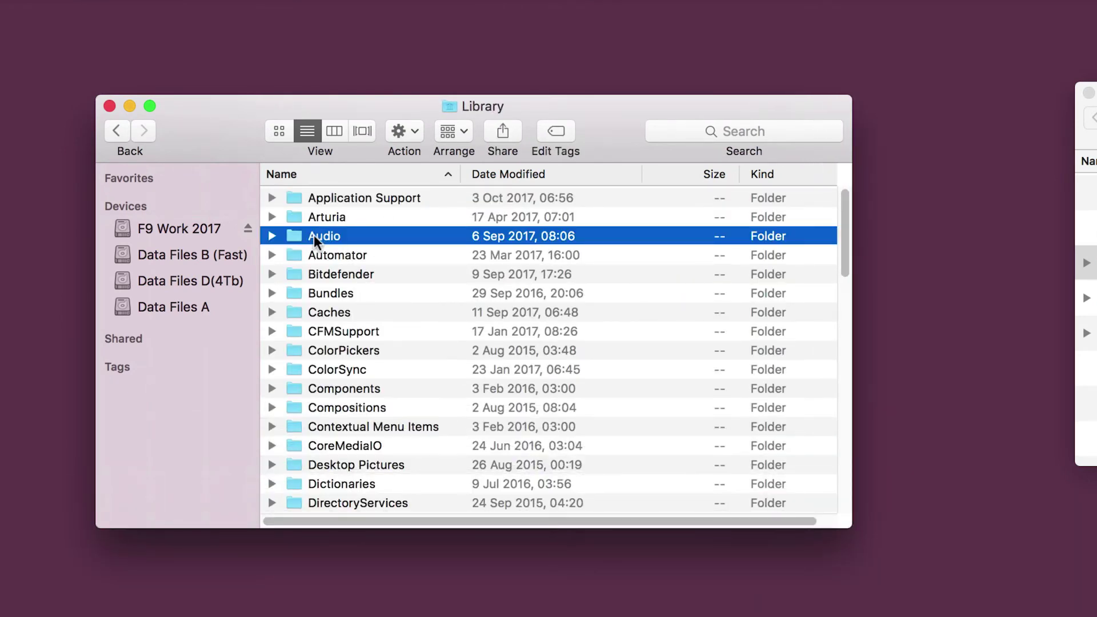
double_click(313, 235)
click(338, 235)
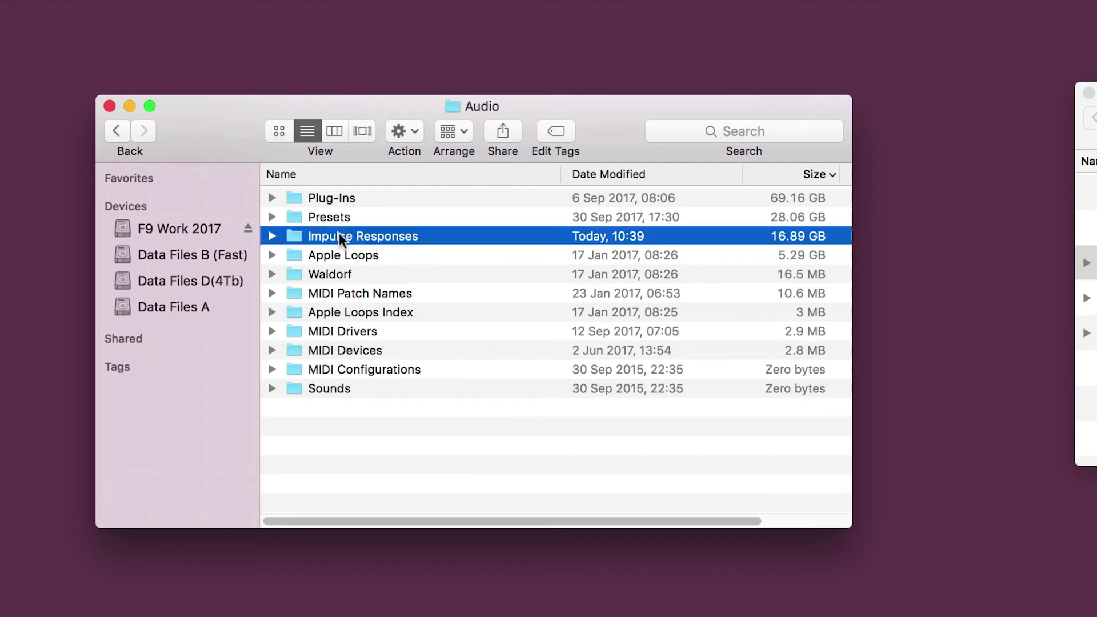
double_click(290, 232)
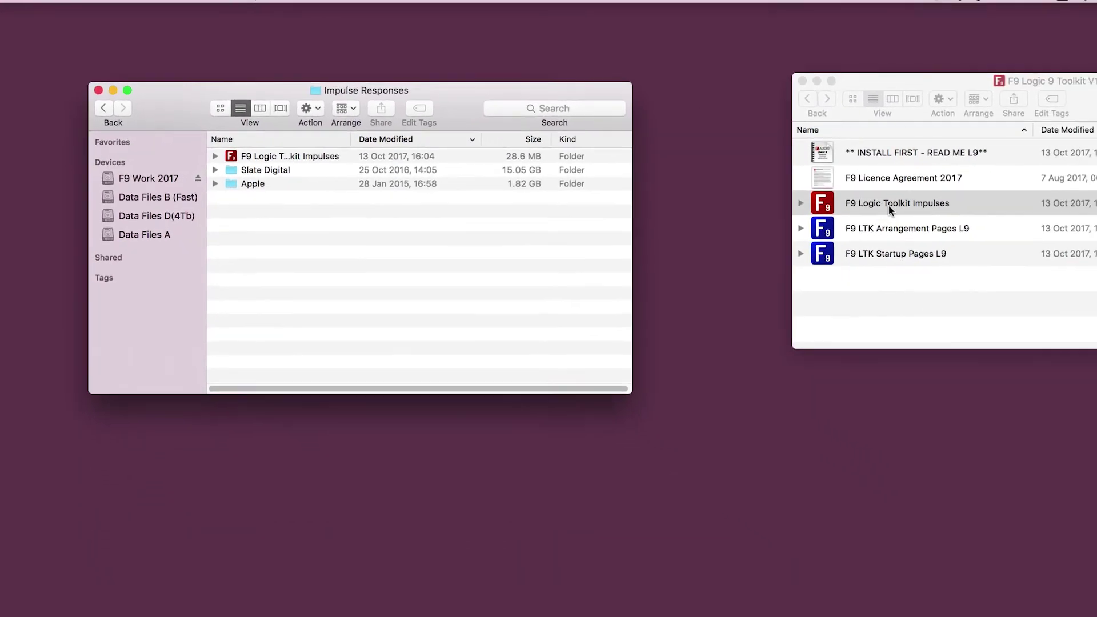
Step: Drag F9 Logic Toolkit Impulses into Impulse Responses, replace the old copy, and enter the admin password
drag(889, 209, 884, 209)
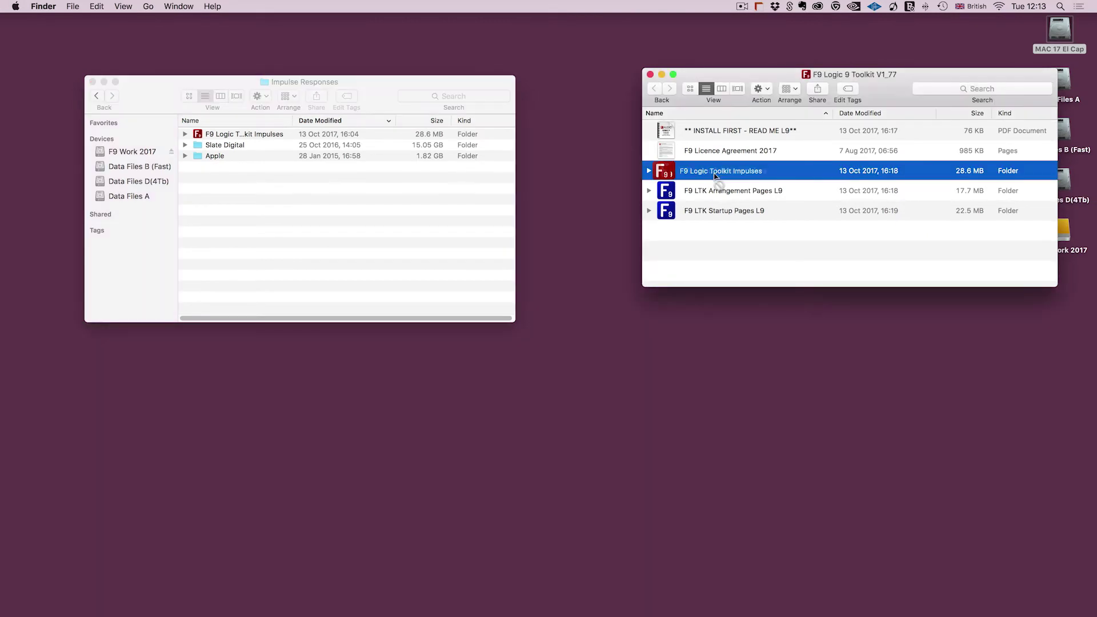
drag(715, 176, 270, 222)
click(567, 216)
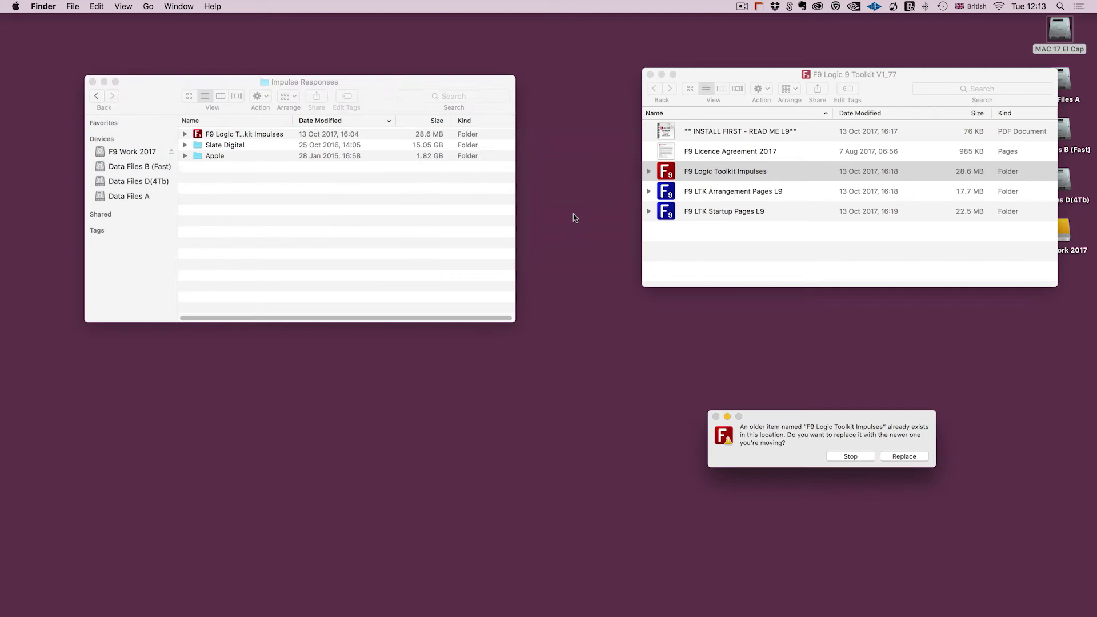
click(904, 458)
text(••••••••)
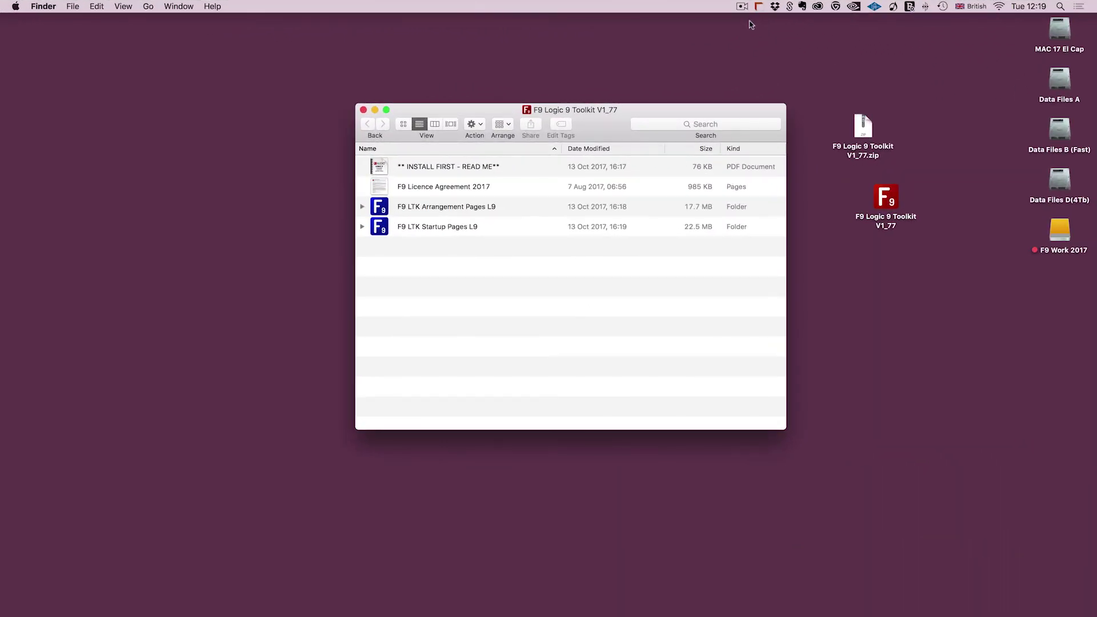
click(431, 168)
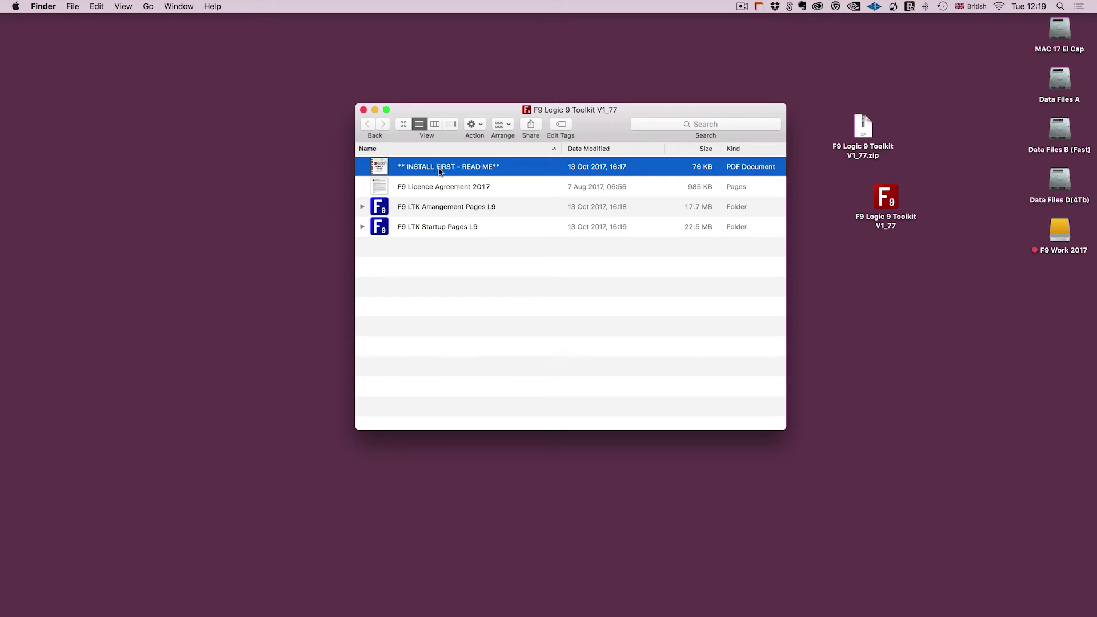
key(space)
click(793, 151)
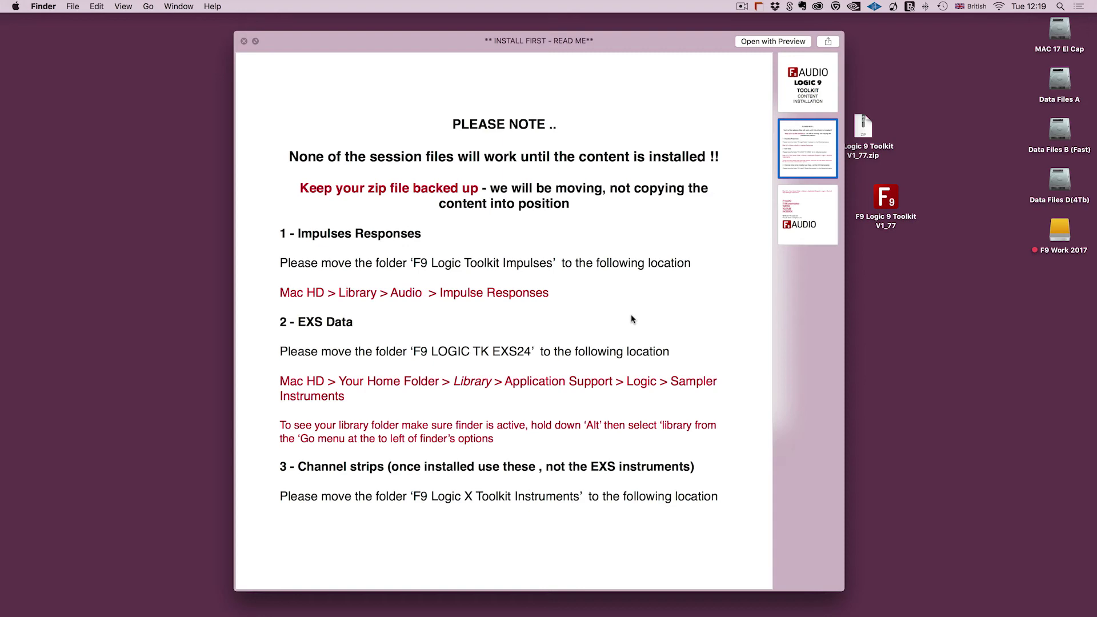
scroll(631, 319, down, 10)
key(space)
click(524, 271)
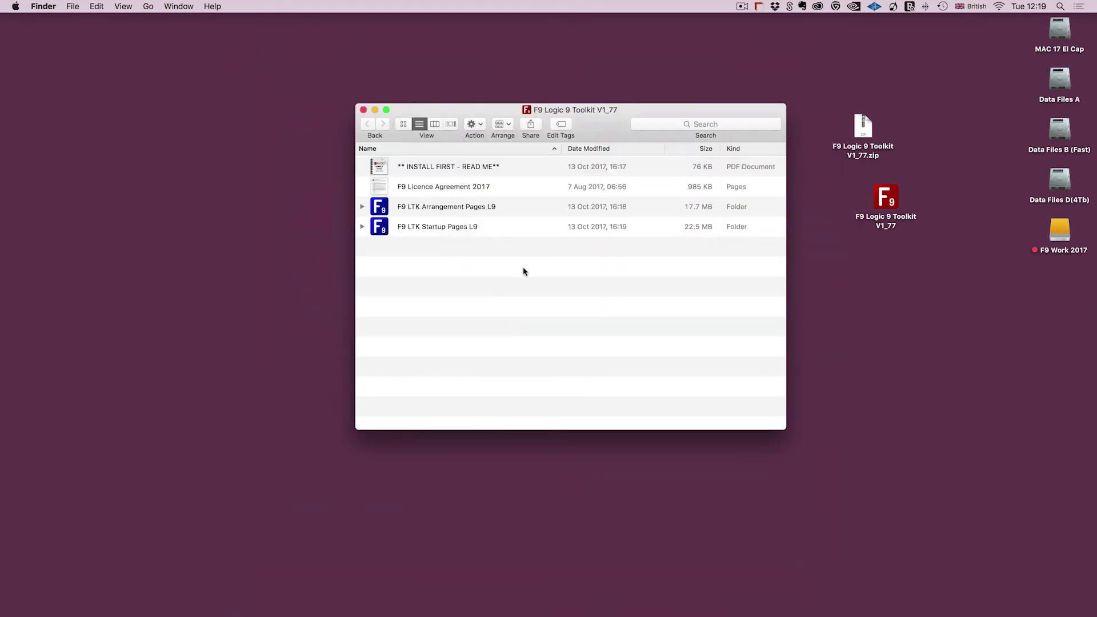
Step: Expand the Arrangement and Startup Pages L9 folders and open F9 LTK 2 Cinematic Breaks L9
click(362, 208)
click(362, 326)
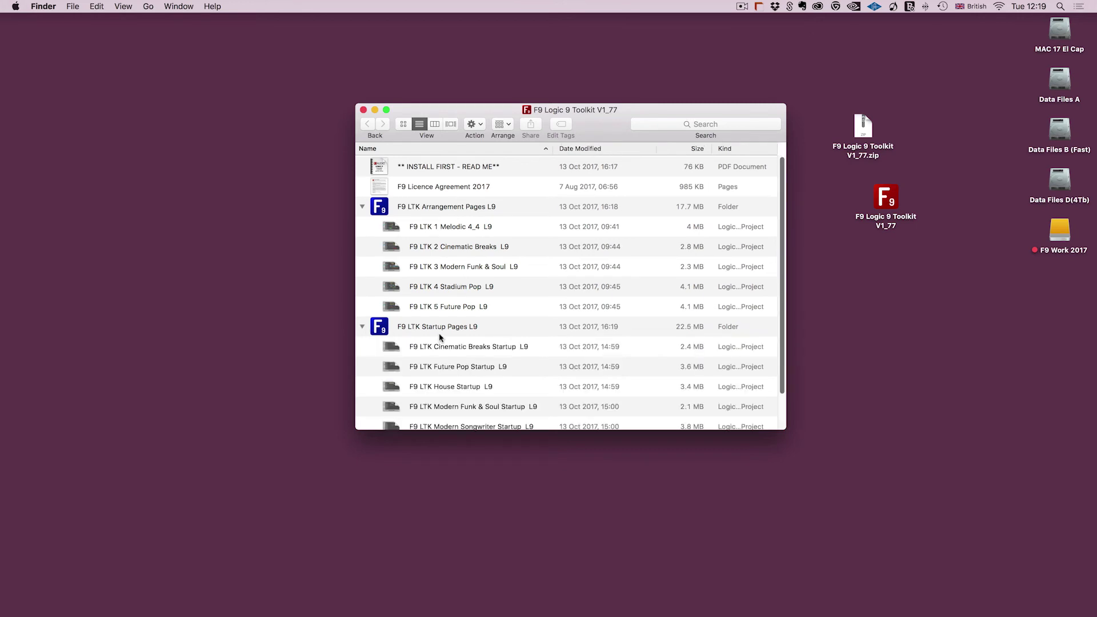
scroll(440, 337, down, 3)
scroll(442, 336, up, 3)
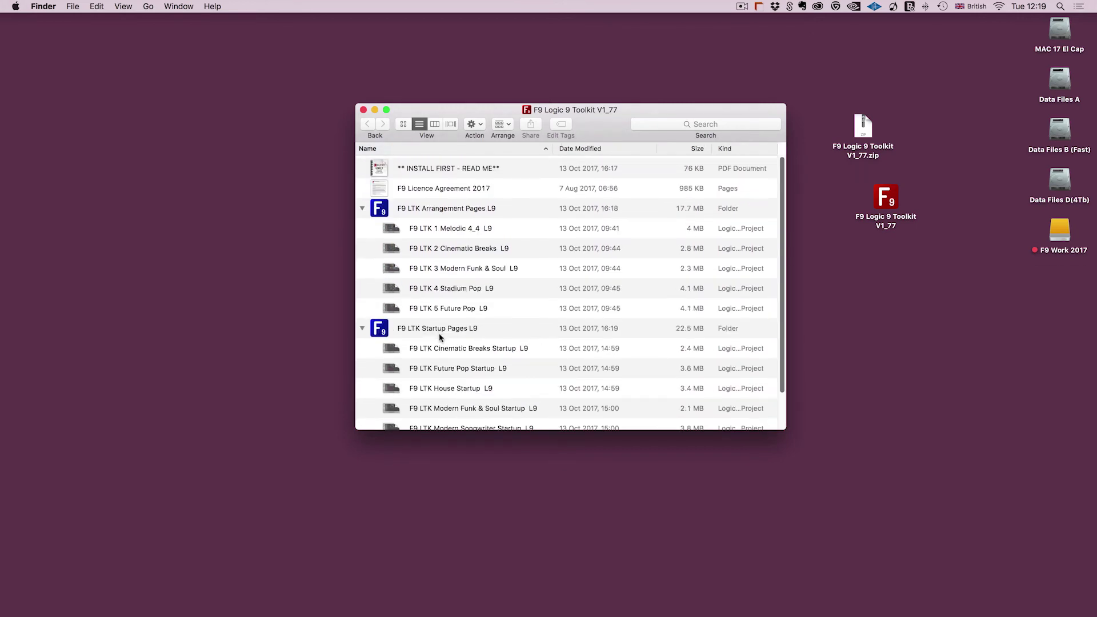
click(466, 251)
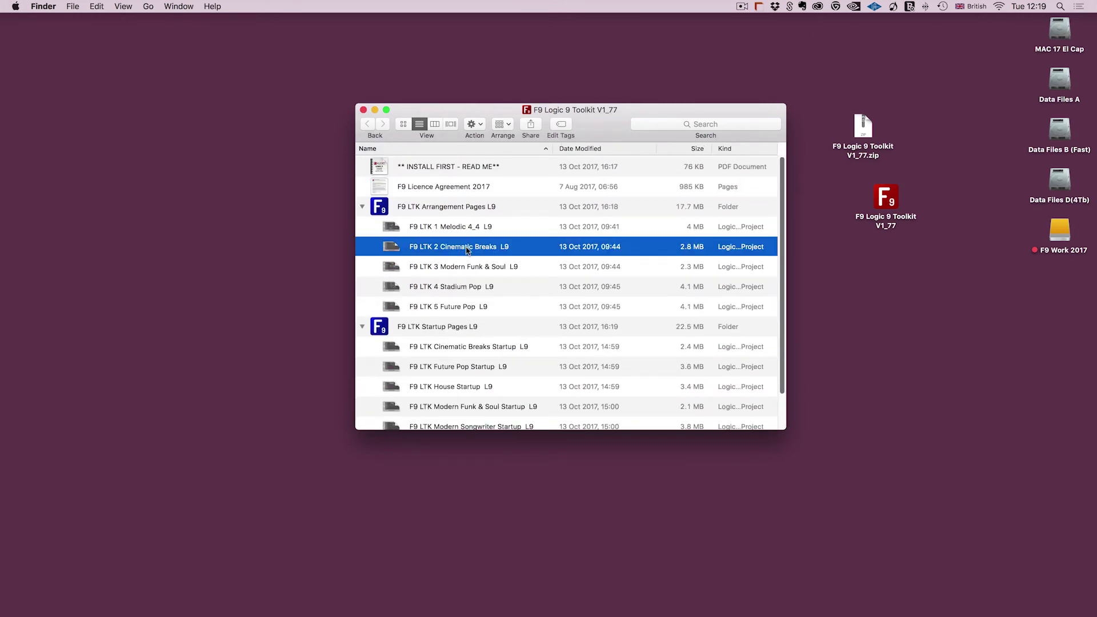
double_click(466, 250)
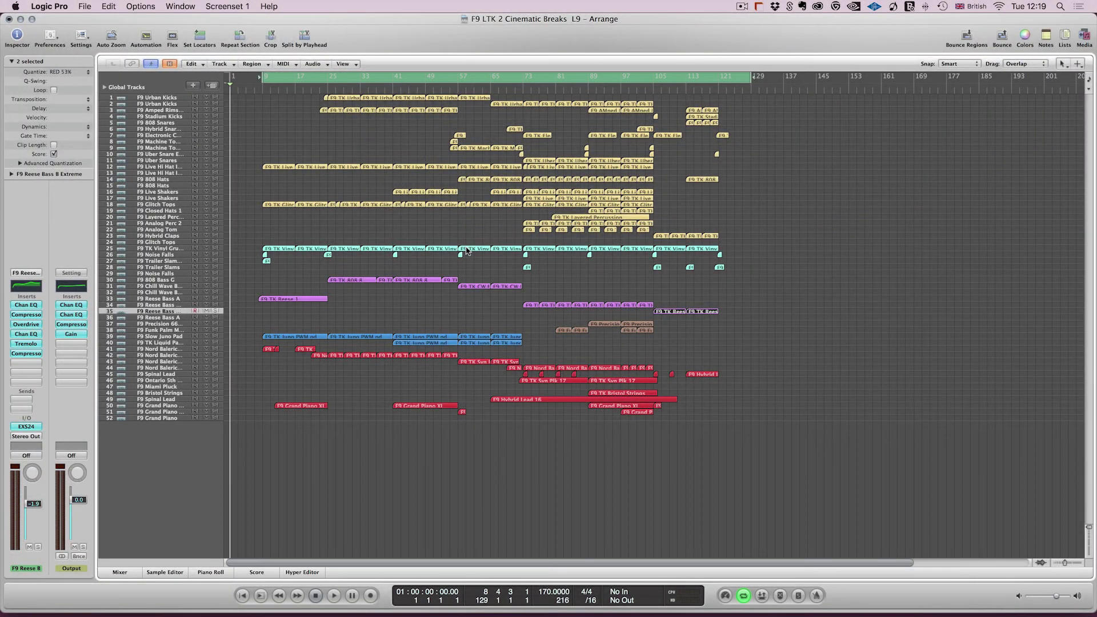
Step: Send the playhead to the cycle start just before bar 9 with the Space key
key(space)
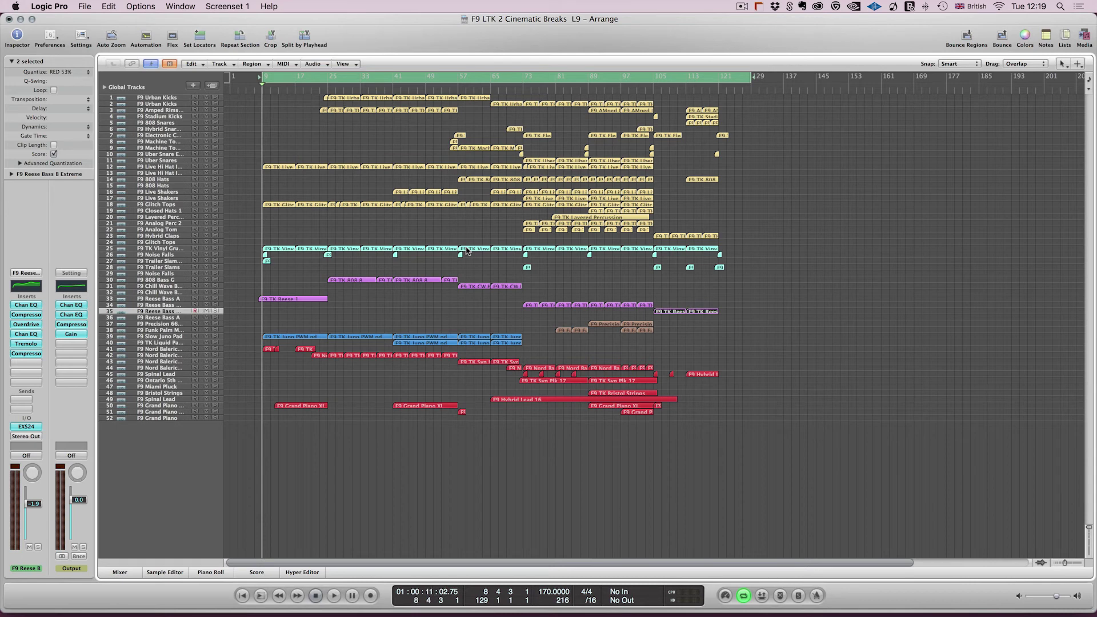